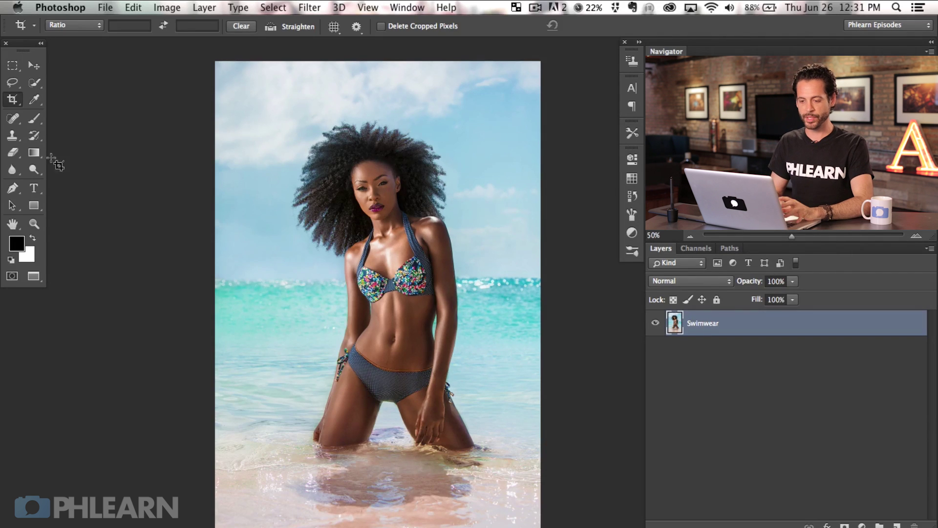
Widen the canvas with the Crop tool by adding transparent space on both sides of the photo.
click(415, 248)
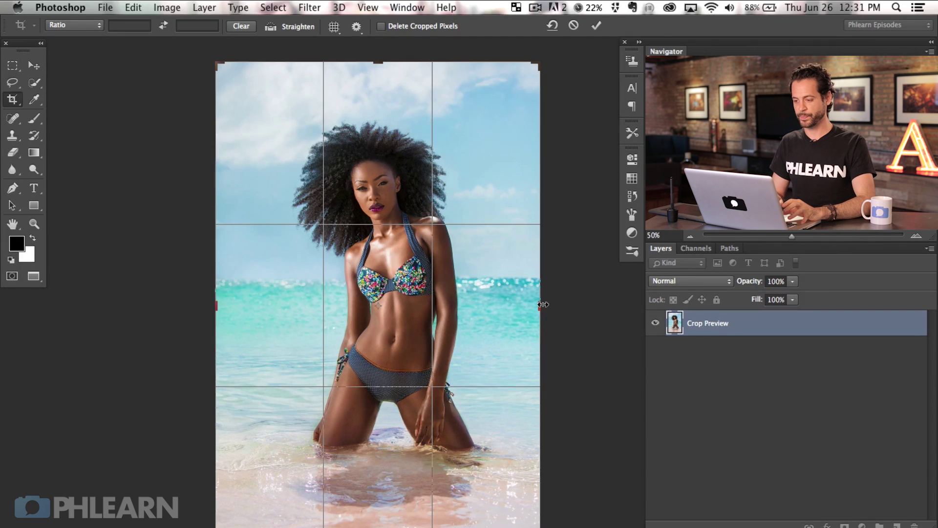
drag(542, 305, 583, 302)
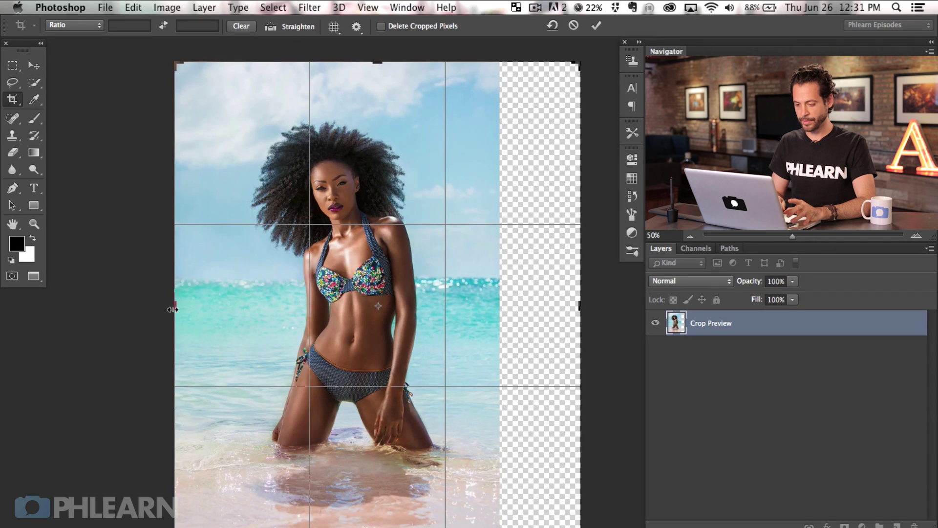
drag(172, 309, 138, 309)
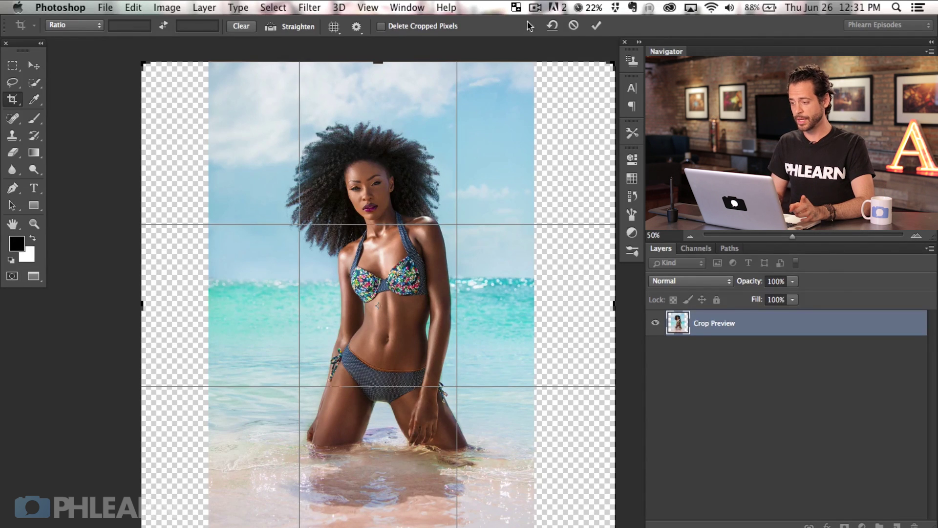
click(593, 26)
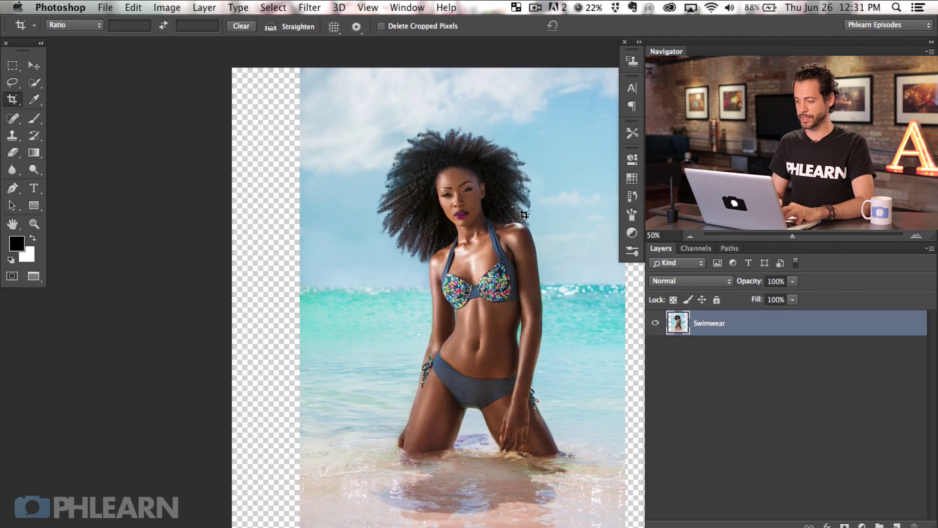
Duplicate the Swimwear layer and start Content-Aware Scale on the copy with skin tones protected.
drag(523, 213, 400, 213)
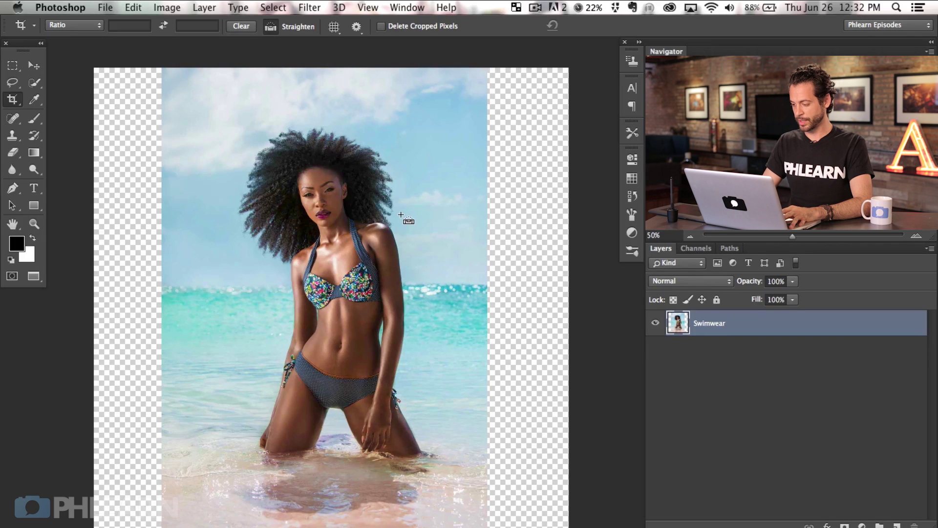
key(super+j)
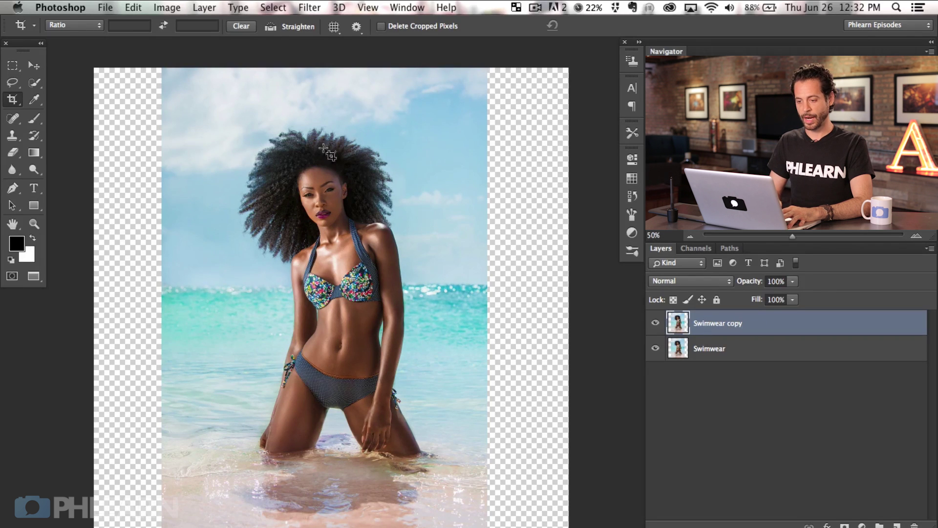
click(137, 9)
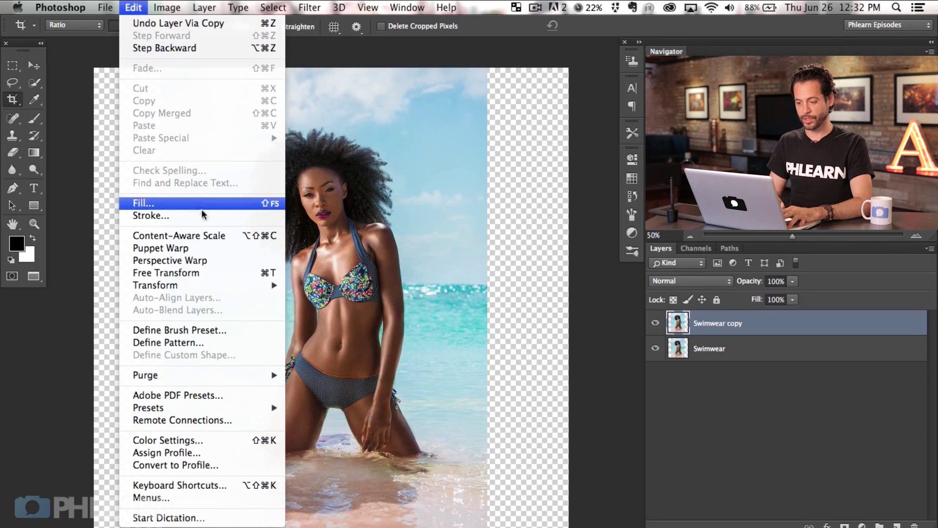
click(220, 238)
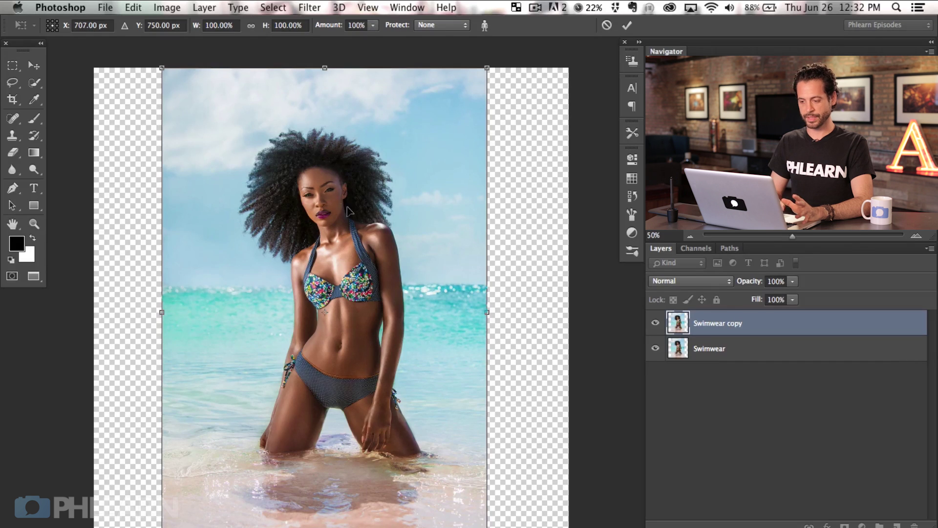
click(454, 28)
click(453, 28)
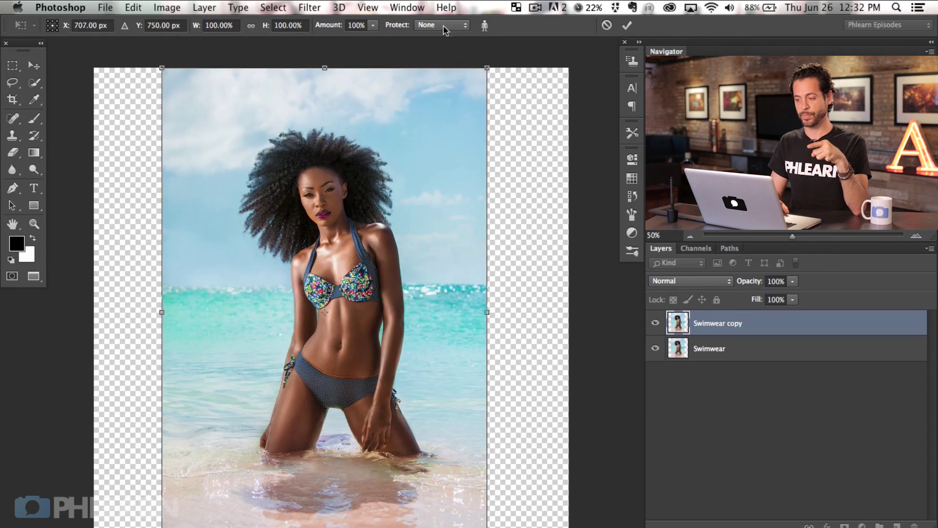
click(483, 26)
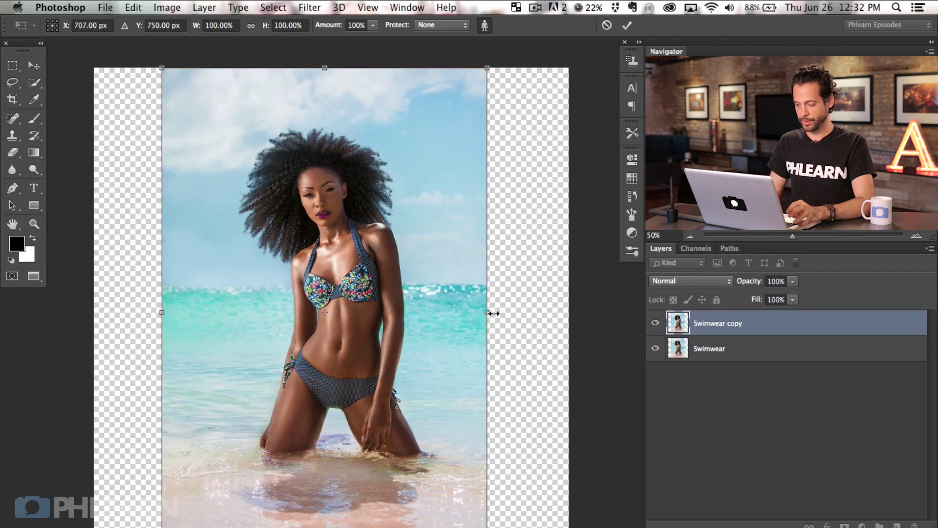
Stretch the copied layer out to both side edges of the canvas and apply the scaling.
drag(489, 312, 568, 316)
drag(80, 313, 94, 313)
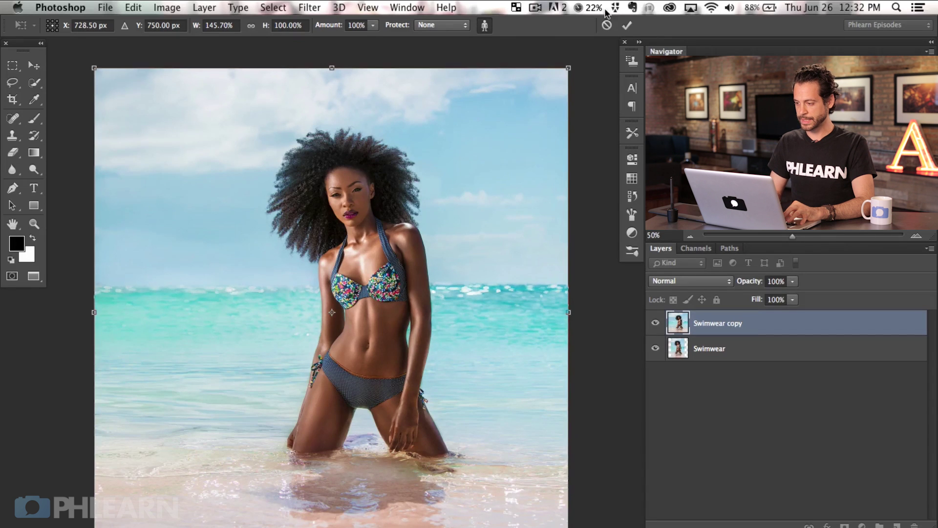
click(628, 27)
key(c)
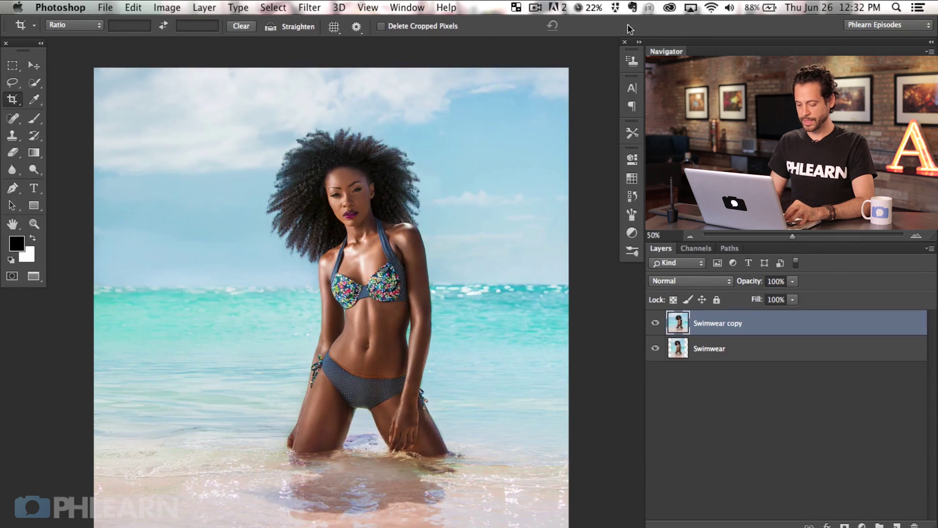
Compare the image before and after the content-aware scaling and examine the stretched background and body up close.
key(ctrl+z)
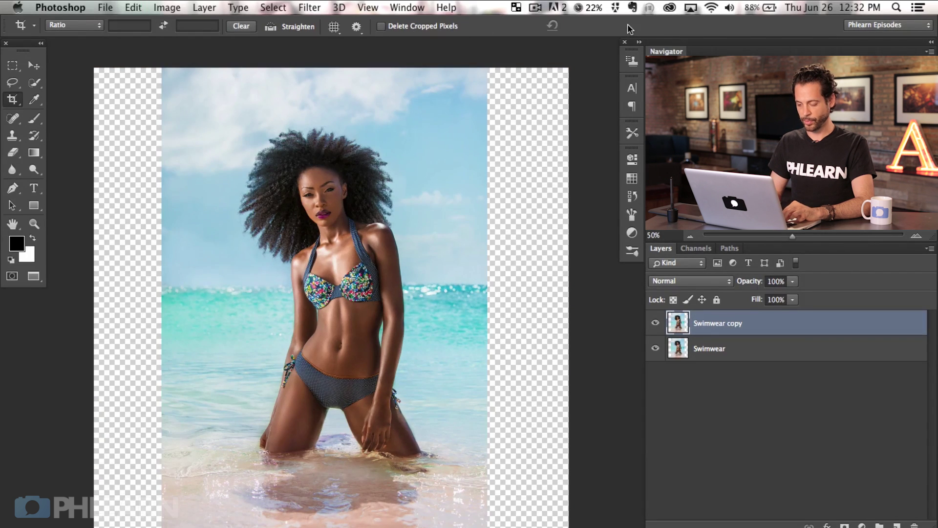
key(ctrl+z)
key(ctrl+z)
key(ctrl+z)
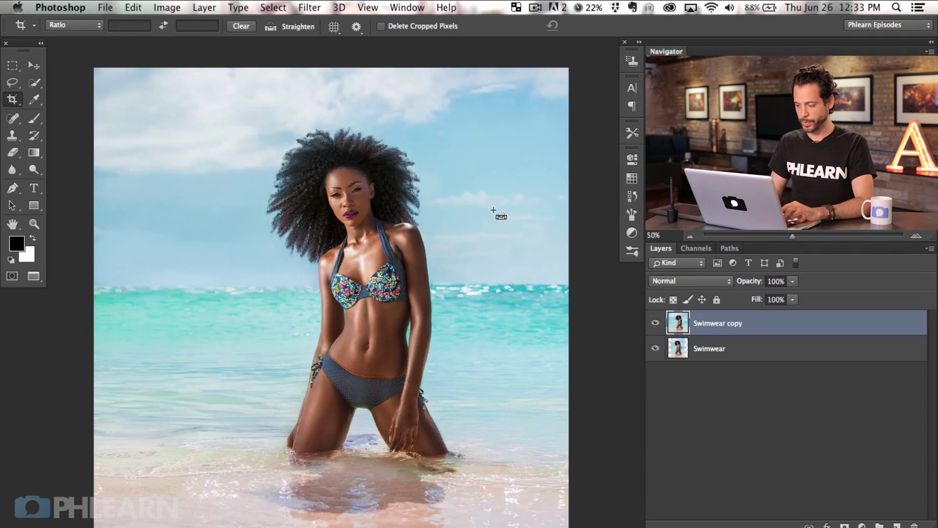
key(super+equal)
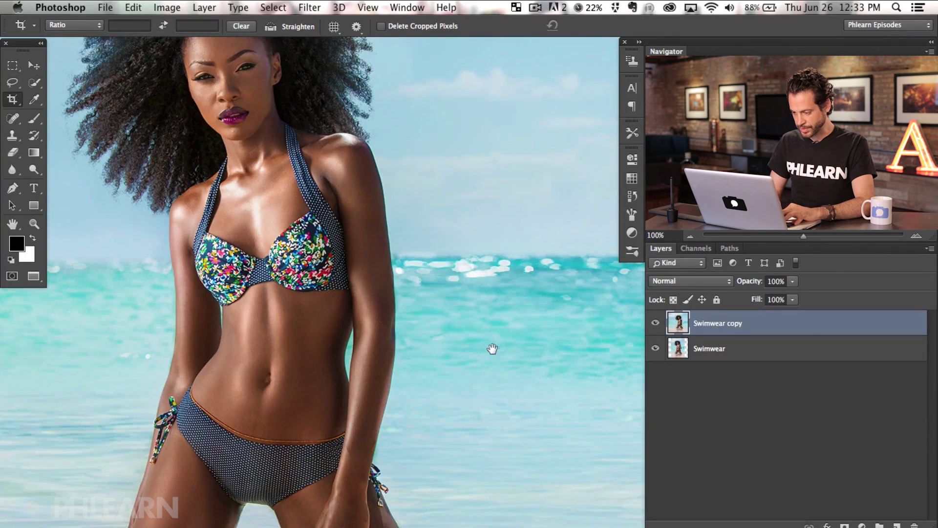
key(super+equal)
drag(492, 347, 432, 250)
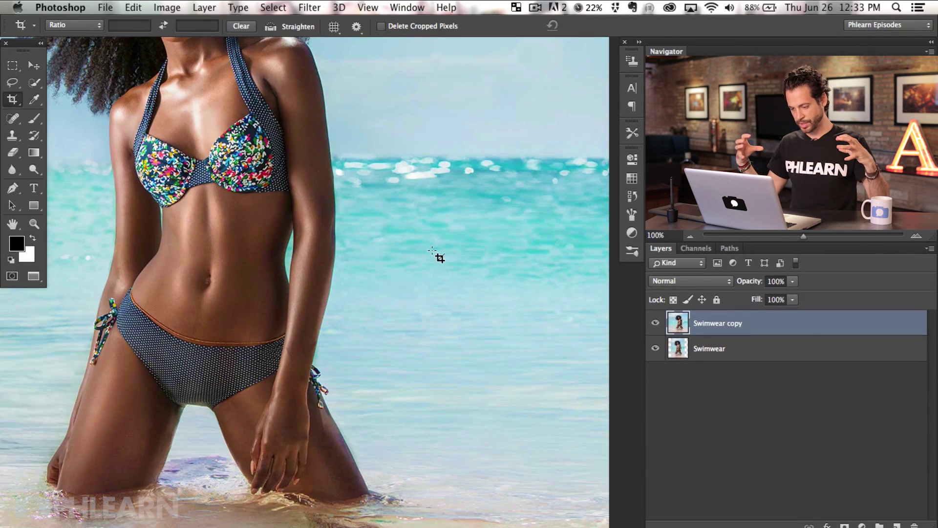
key(super+minus)
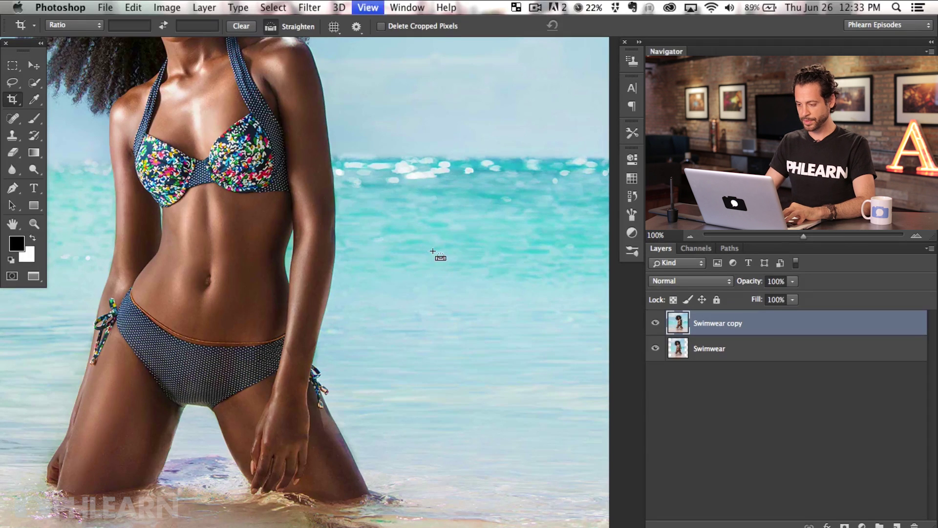
key(super+minus)
drag(442, 257, 269, 258)
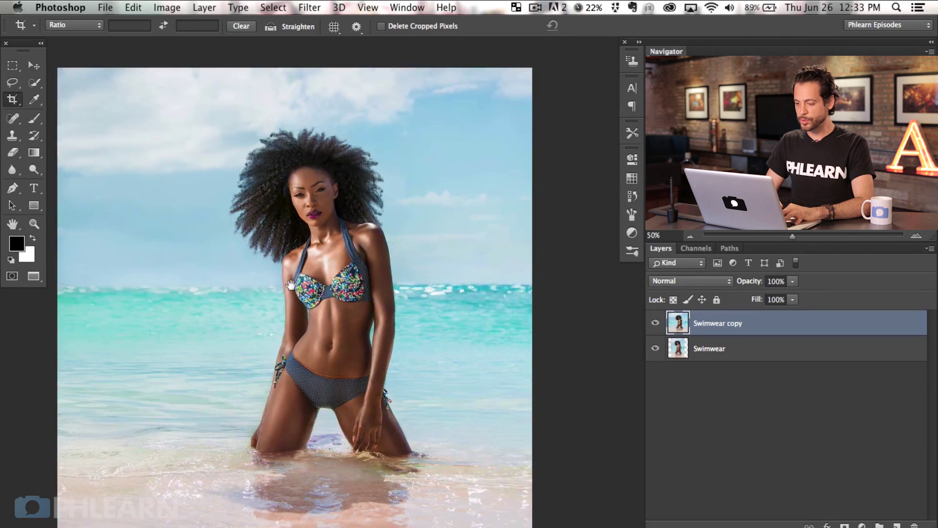
Hide and show the Swimwear copy layer to compare it with the original.
click(655, 323)
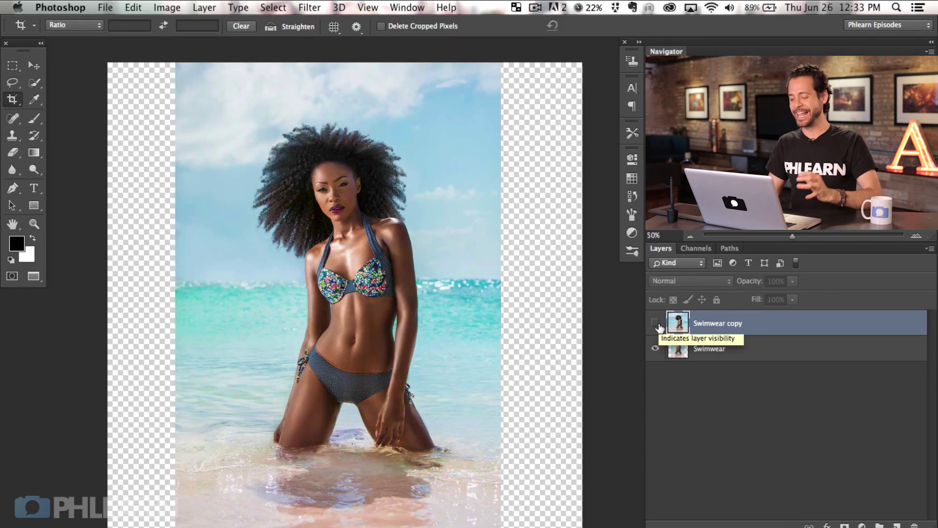
click(657, 324)
drag(529, 358, 508, 357)
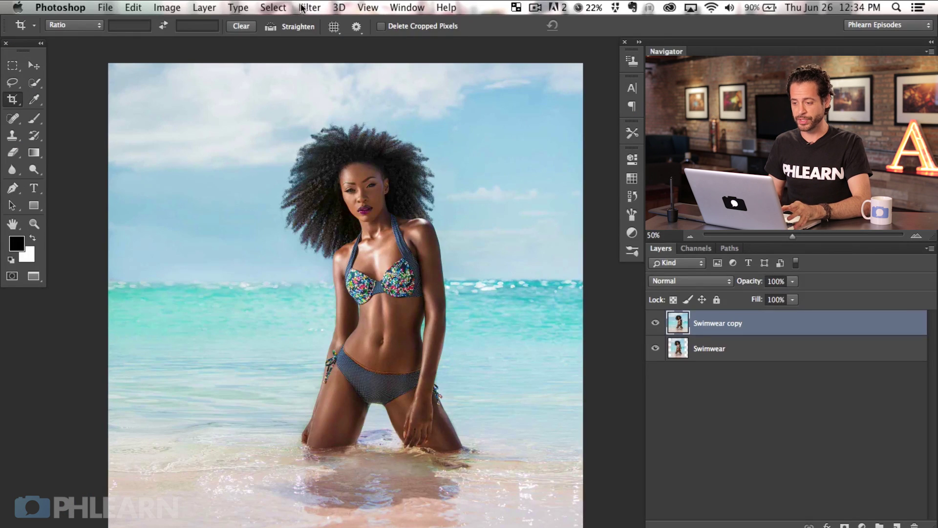
Start a Focus Area selection on the Swimwear copy layer and set the image noise level to 0.004.
click(280, 9)
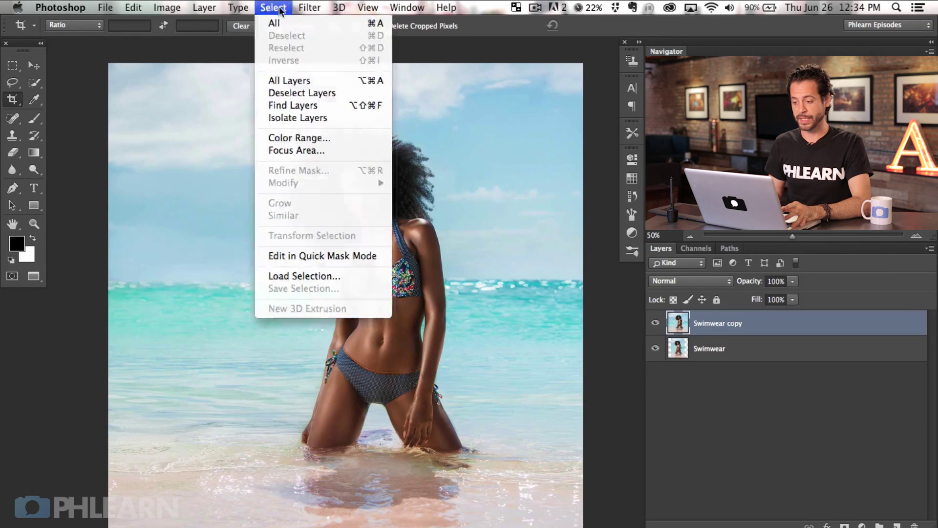
click(307, 151)
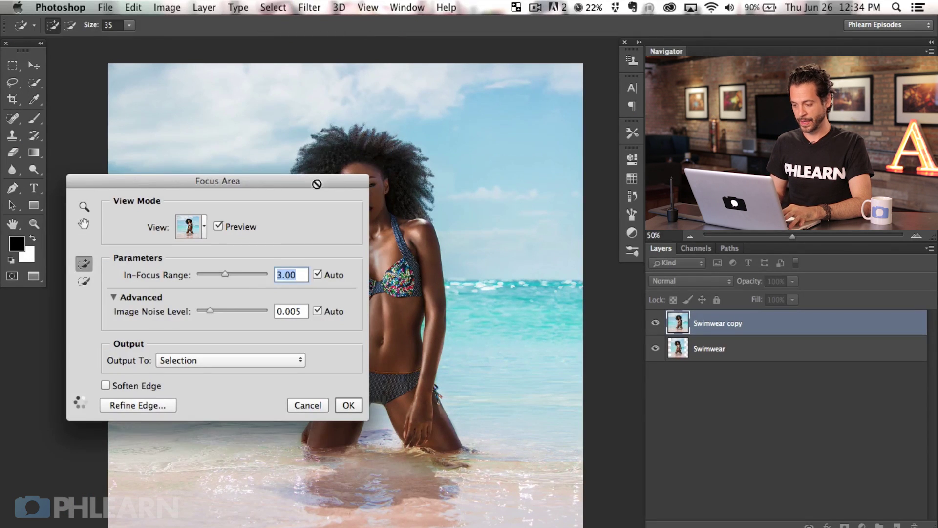
scroll(434, 235, up, 2)
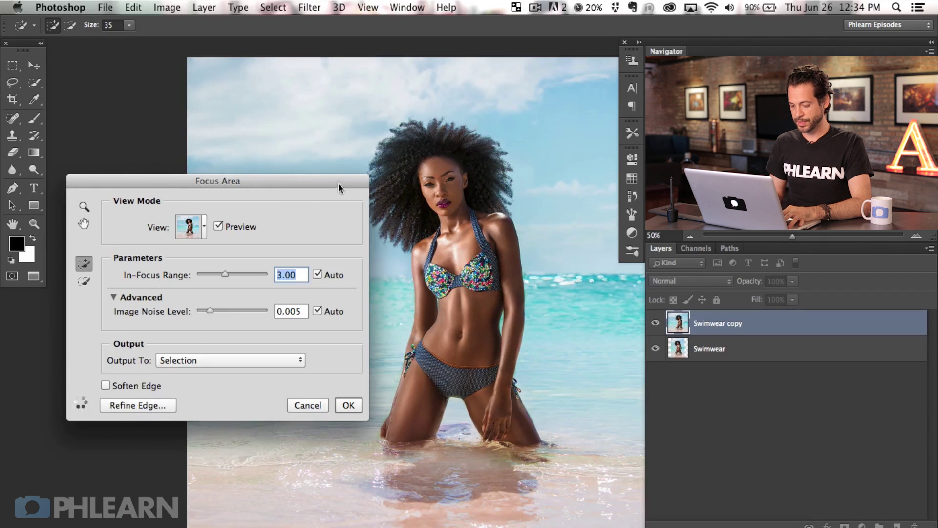
drag(313, 181, 290, 133)
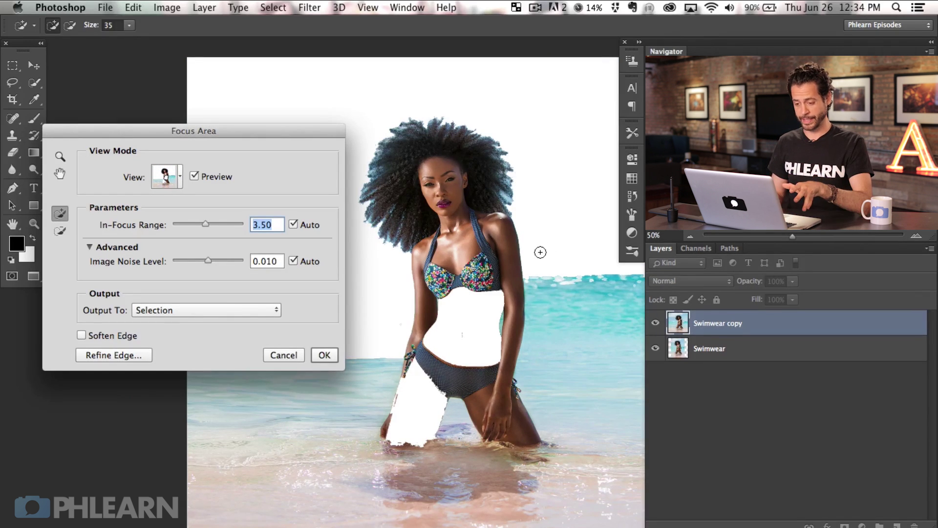
click(90, 247)
click(89, 247)
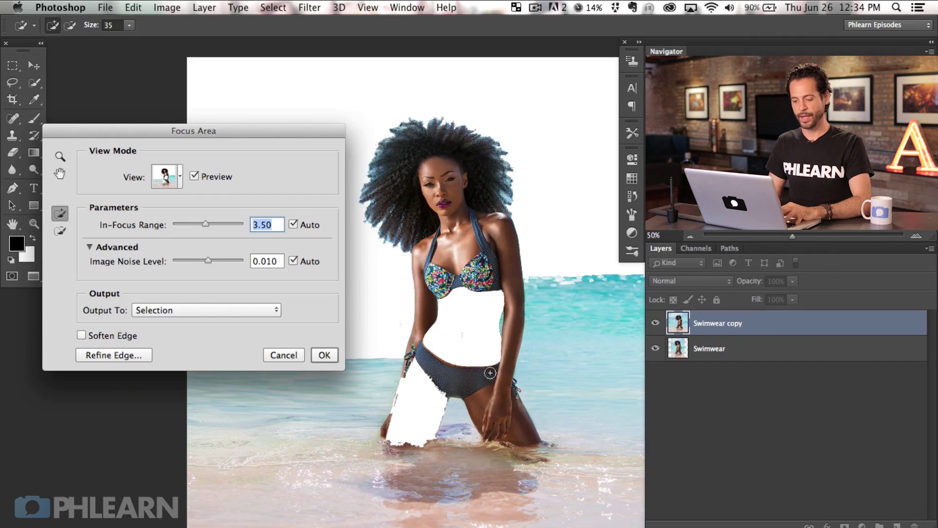
click(183, 258)
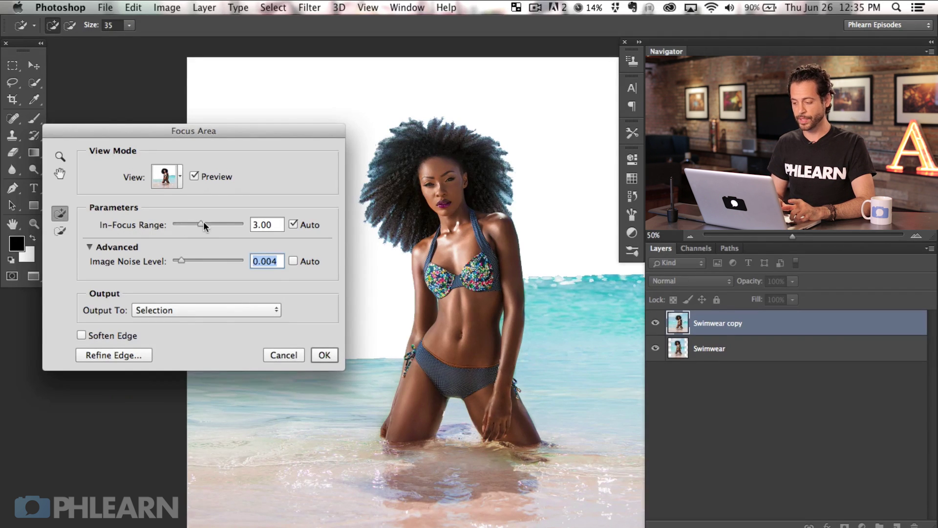
Set the in-focus range to 1.36 and turn on Soften Edge for the focus selection.
click(225, 310)
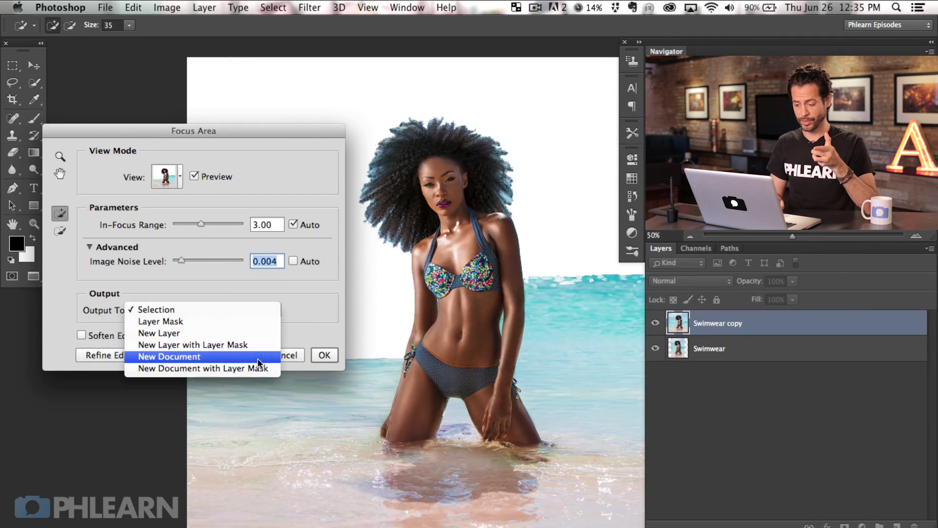
click(254, 294)
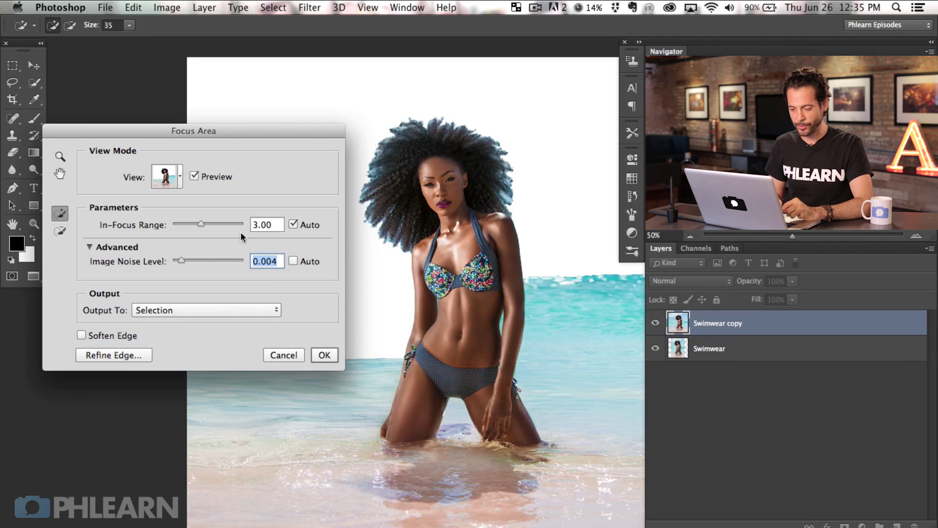
drag(279, 225, 251, 225)
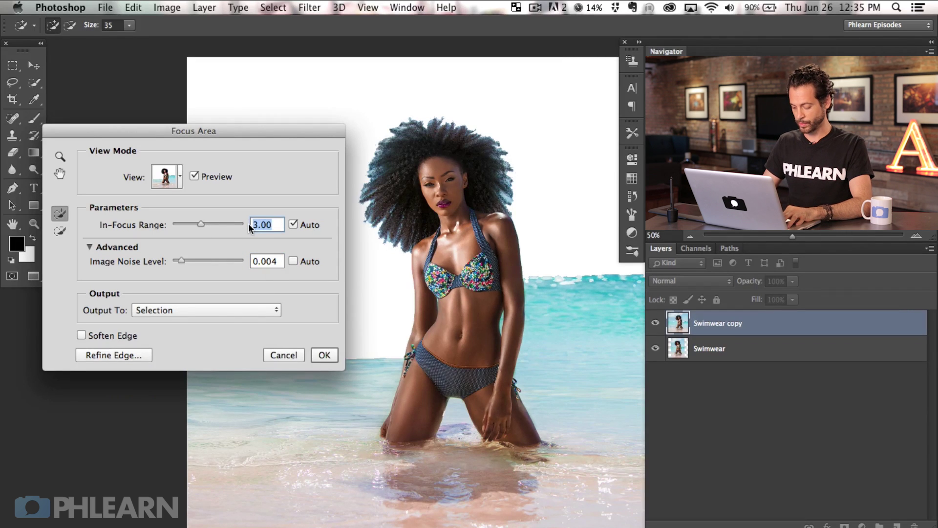
text(1.36)
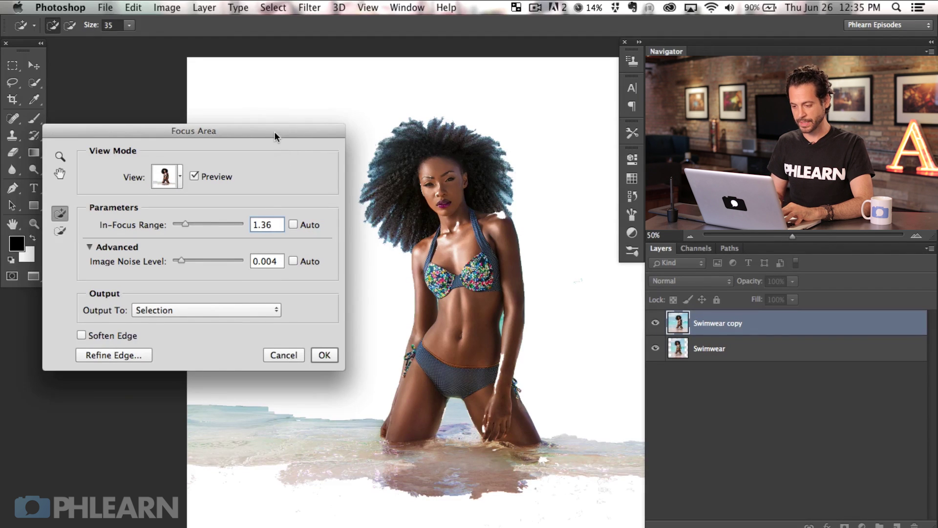
drag(274, 131, 263, 122)
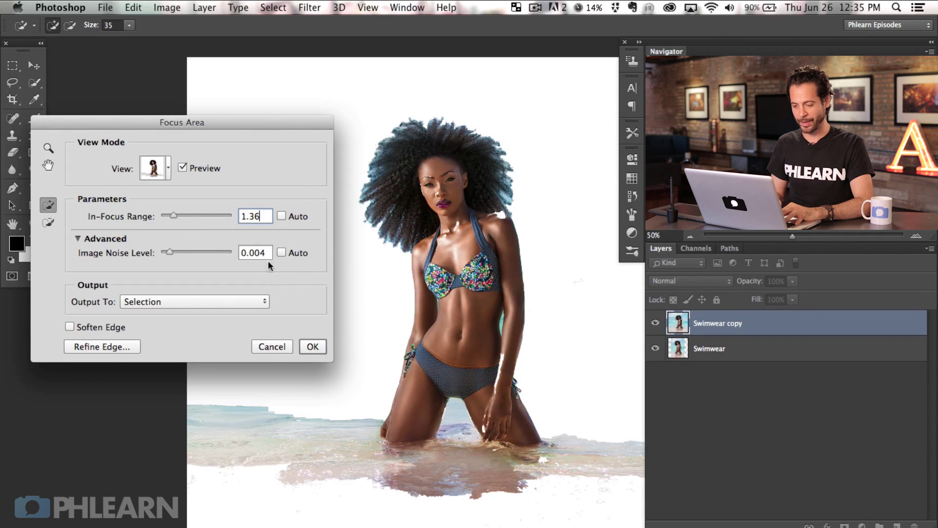
click(106, 327)
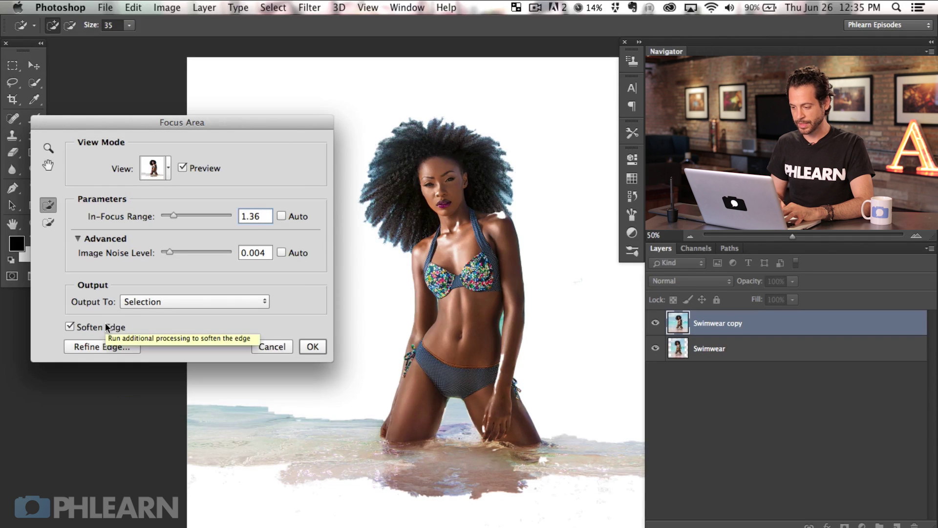
Raise the in-focus range of the focus selection to 1.60.
double_click(259, 217)
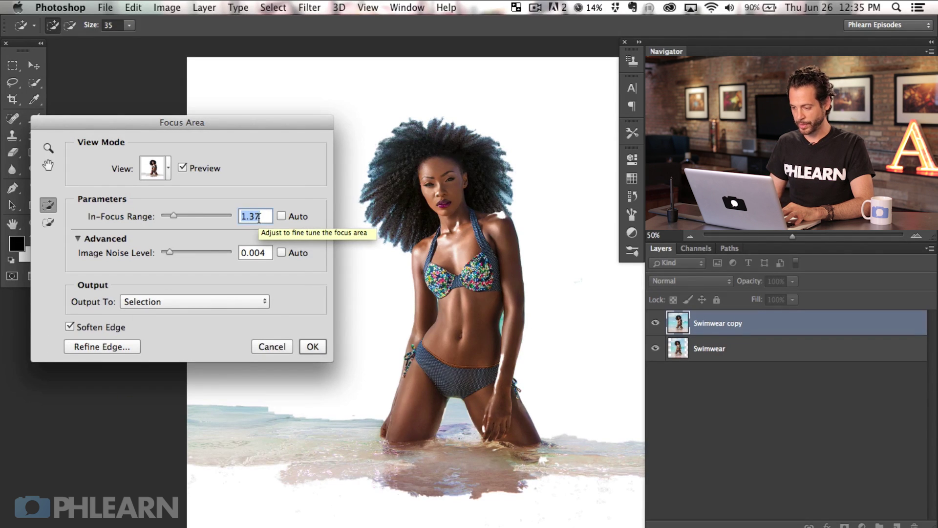
key(Up)
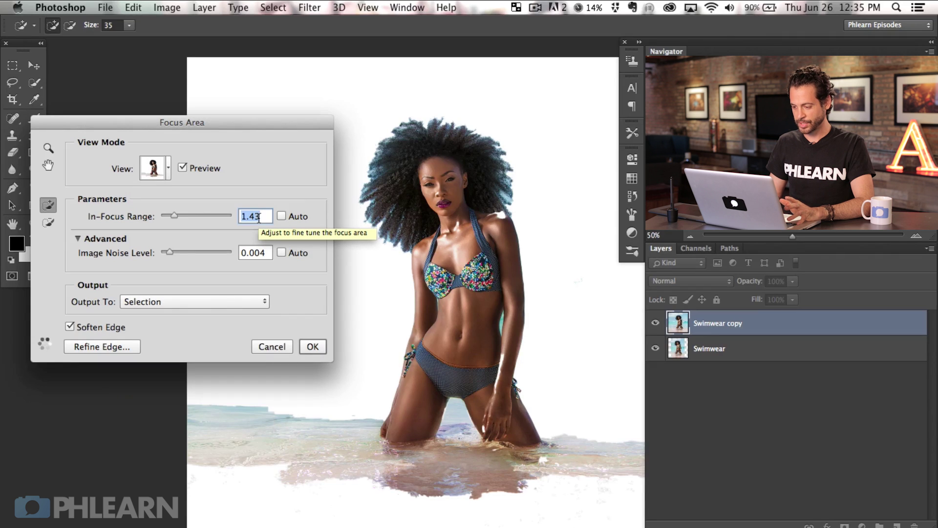
key(Up)
key(Up)
key(Up)
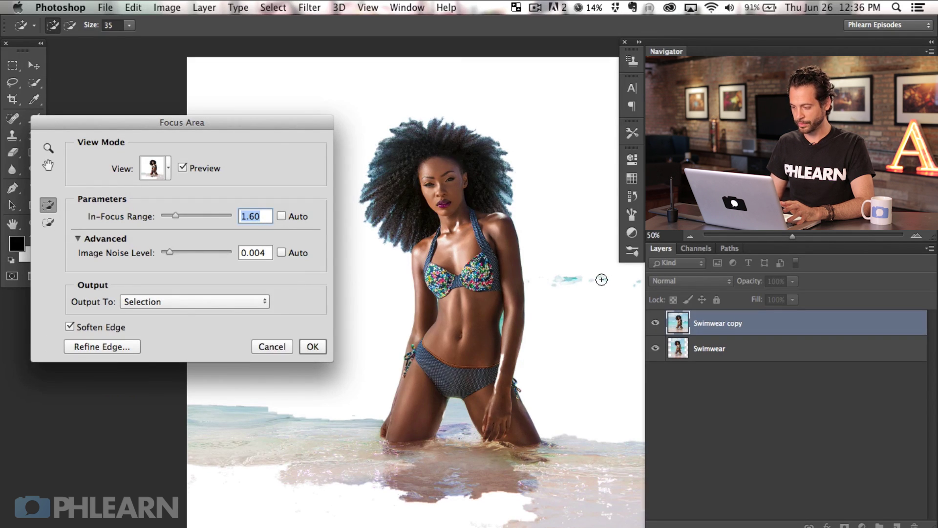
Lower the in-focus range of the focus selection to 1.41 and apply it as a selection.
key(Down)
key(Down)
key(Down)
key(Down)
key(Down)
key(Down)
key(Down)
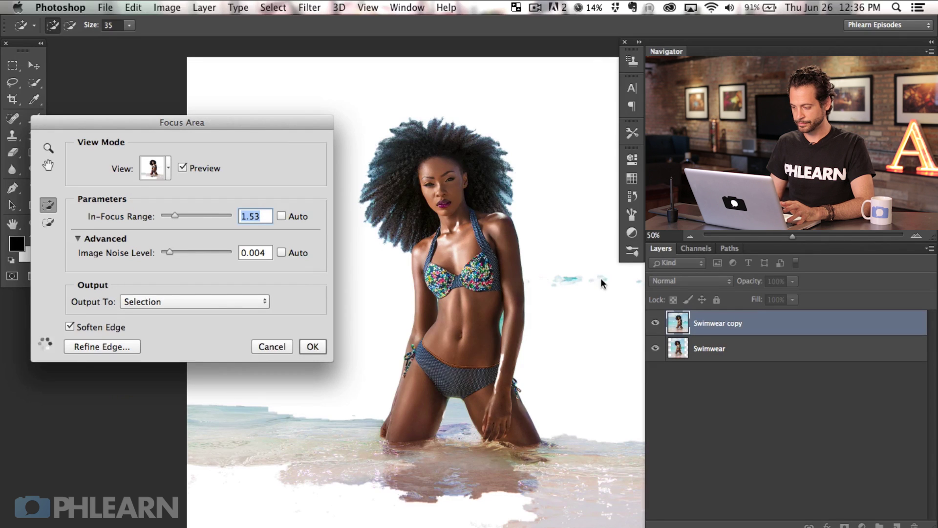
key(Down)
key(Down)
key(Down)
key(Down)
key(Down)
key(Down)
key(Down)
key(Down)
key(Down)
key(Down)
key(Down)
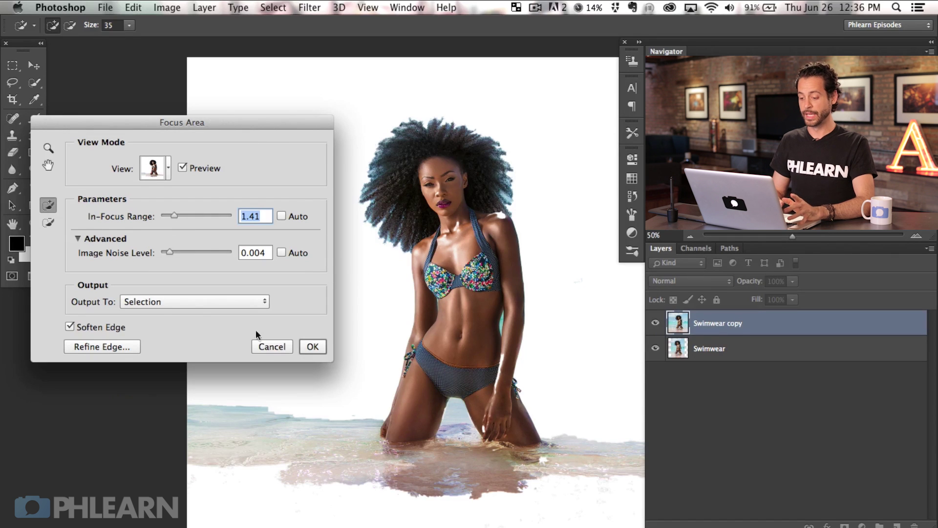
click(313, 347)
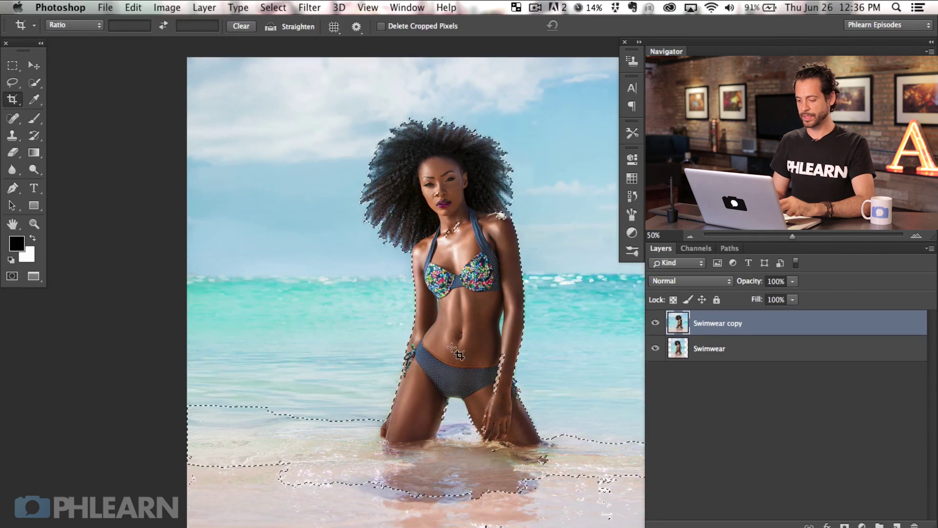
Add a new layer above Swimwear copy and set the Brush to red ff0000 with 80% flow.
drag(512, 365, 430, 366)
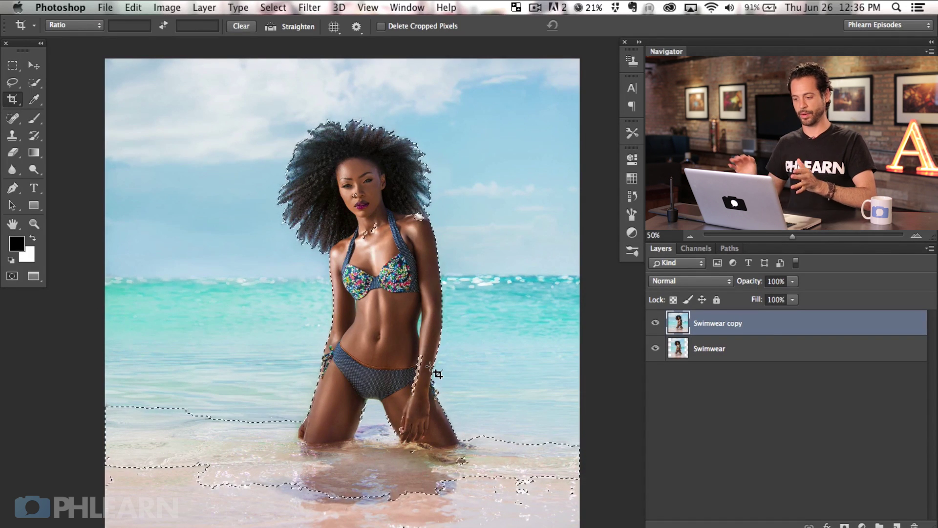
key(alt+shift+super+n)
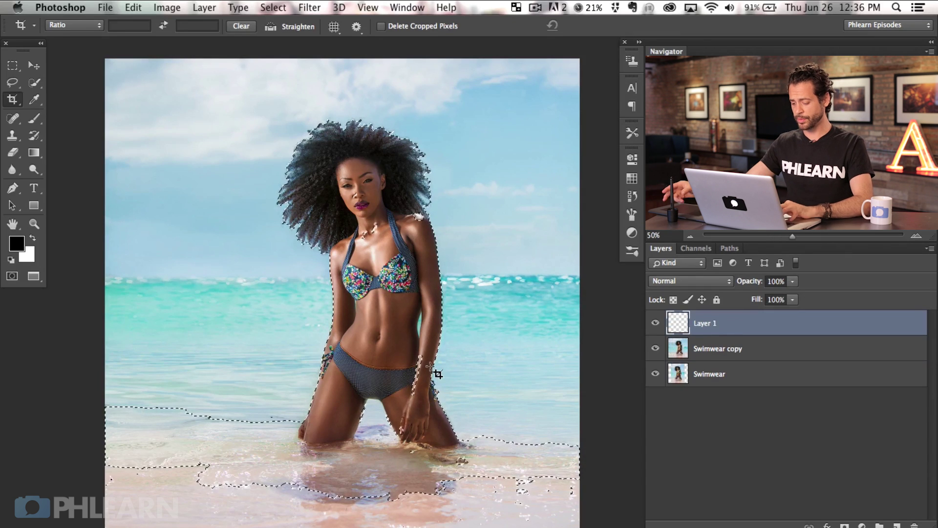
key(b)
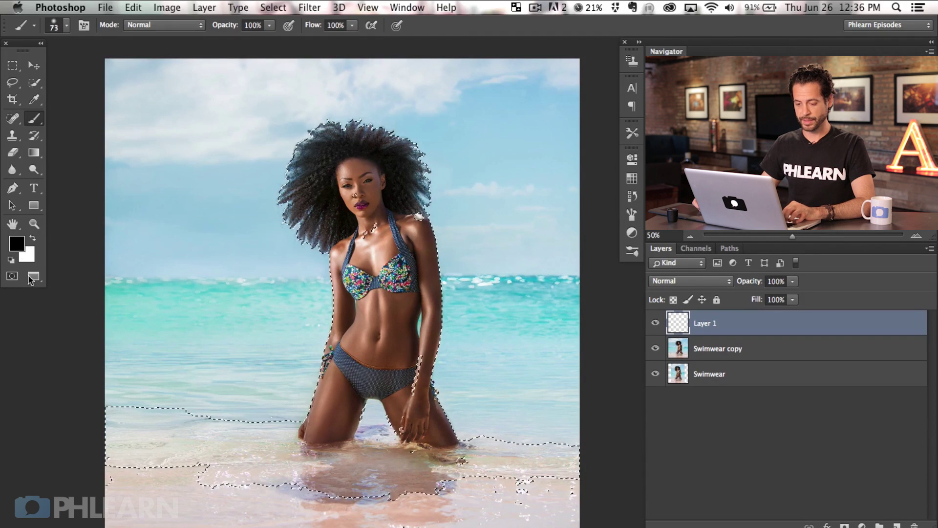
click(16, 243)
text(ff0000)
click(577, 179)
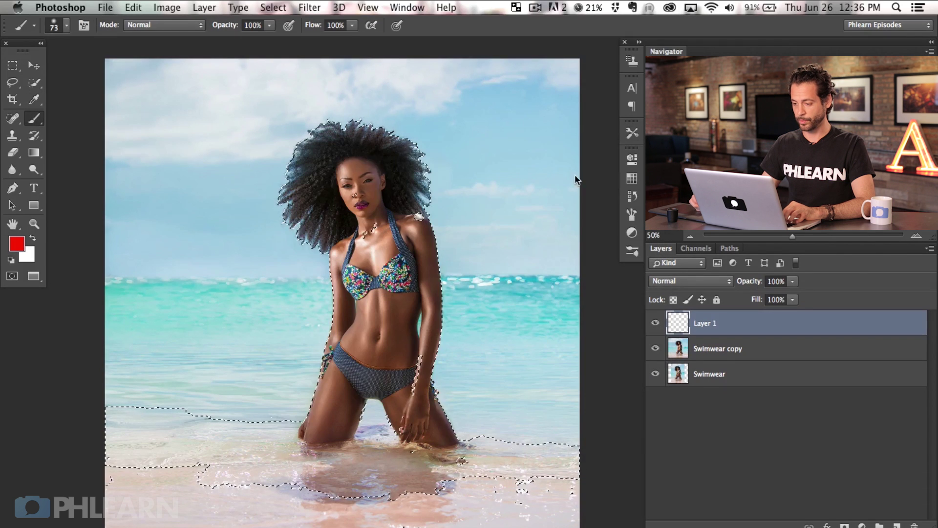
key(shift+8)
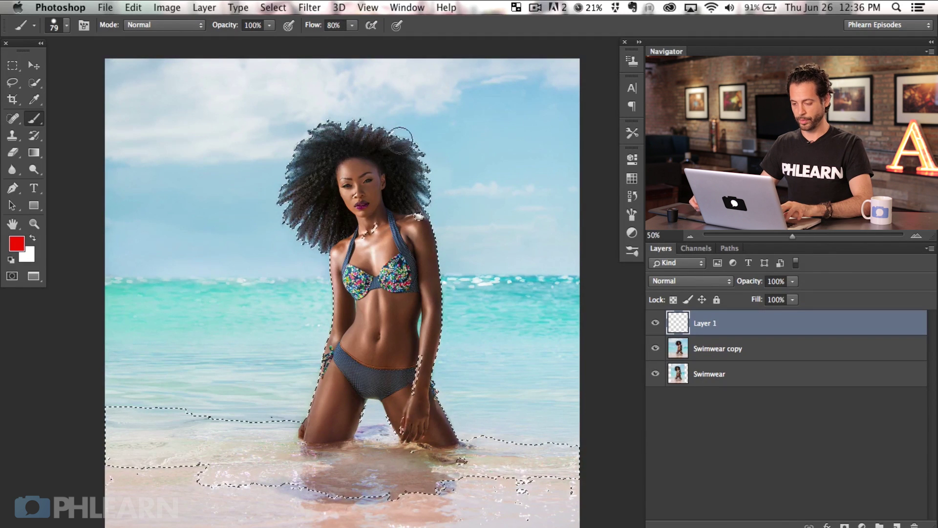
Paint red test strokes over the model inside the focus selection, and clear them.
drag(381, 248, 442, 282)
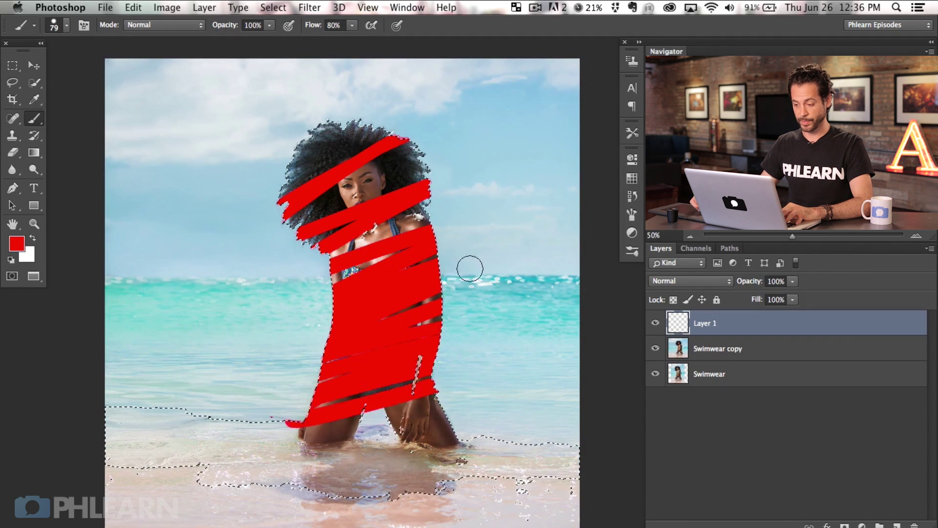
drag(494, 180, 360, 194)
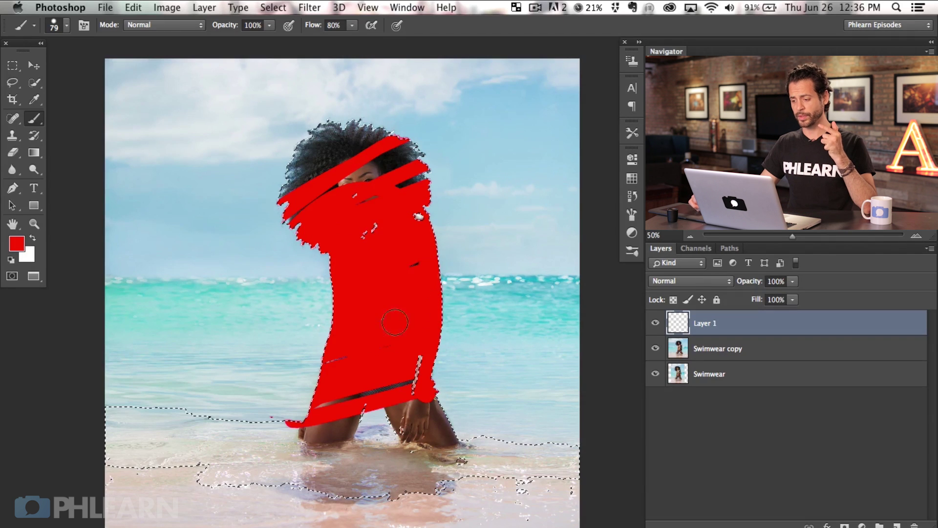
key(BackSpace)
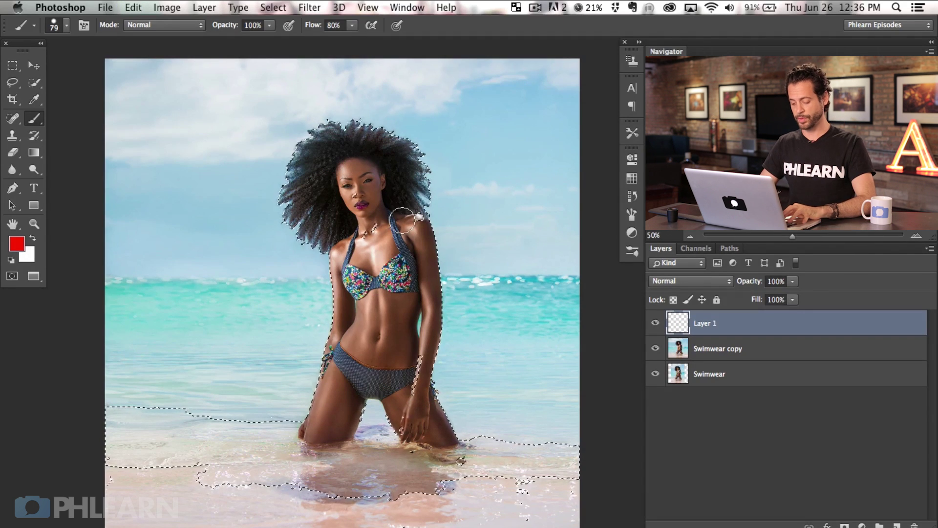
Invert the selection, test it with red brush strokes around the model, and undo the strokes.
key(super+shift+i)
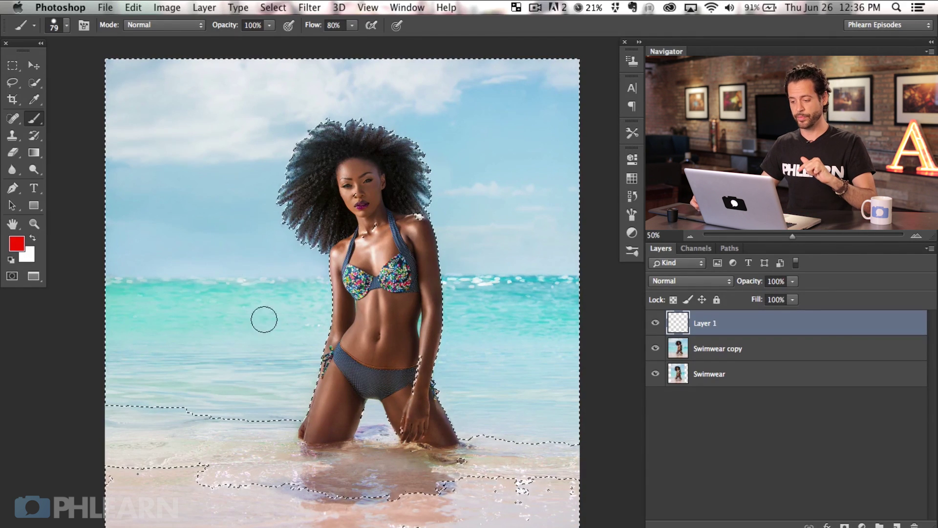
mouse_move(264, 320)
mouse_down()
mouse_move(232, 338)
mouse_move(484, 304)
mouse_move(519, 351)
mouse_move(444, 266)
mouse_move(230, 256)
mouse_move(350, 113)
mouse_move(482, 234)
mouse_move(301, 399)
mouse_move(417, 242)
mouse_move(527, 416)
mouse_move(441, 399)
mouse_move(515, 296)
mouse_move(377, 253)
mouse_move(184, 367)
mouse_up()
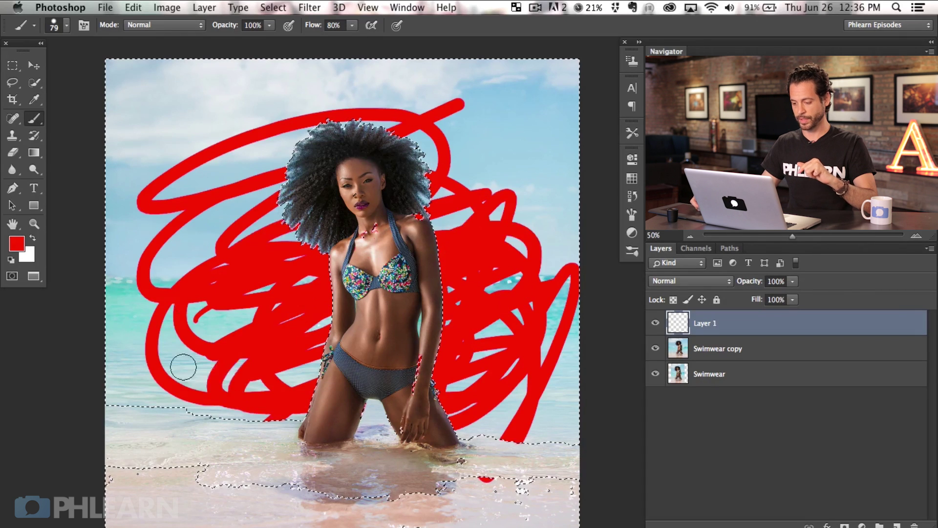
key(super+z)
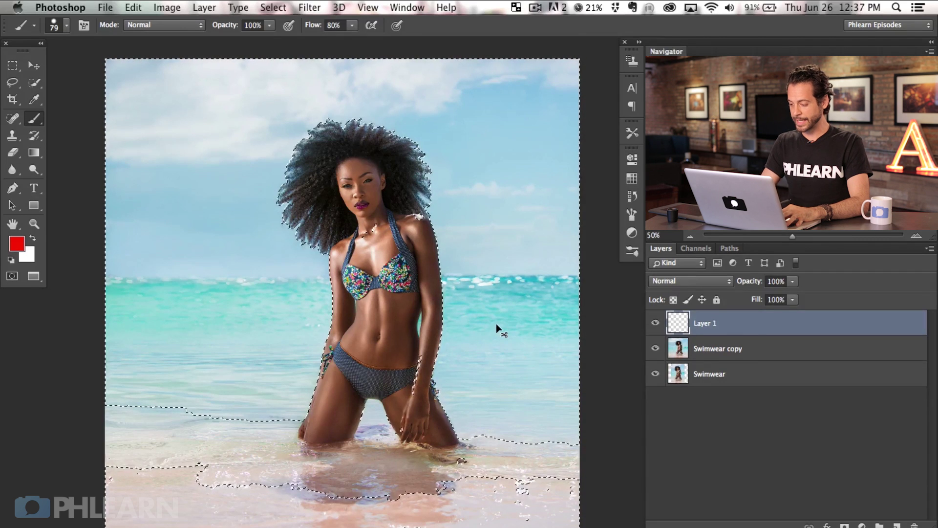
Put Layer 1 in a group, mask the group with the inverted selection, and inspect the mask.
key(super+g)
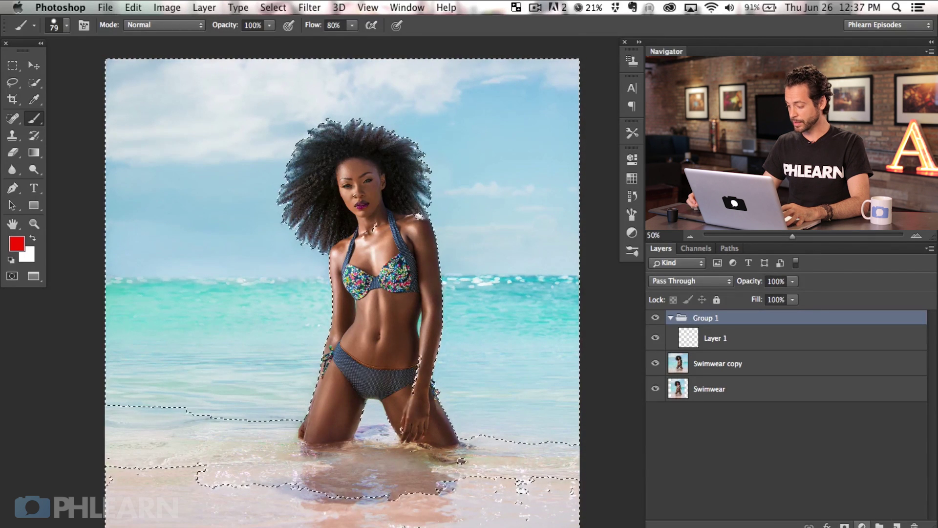
click(844, 525)
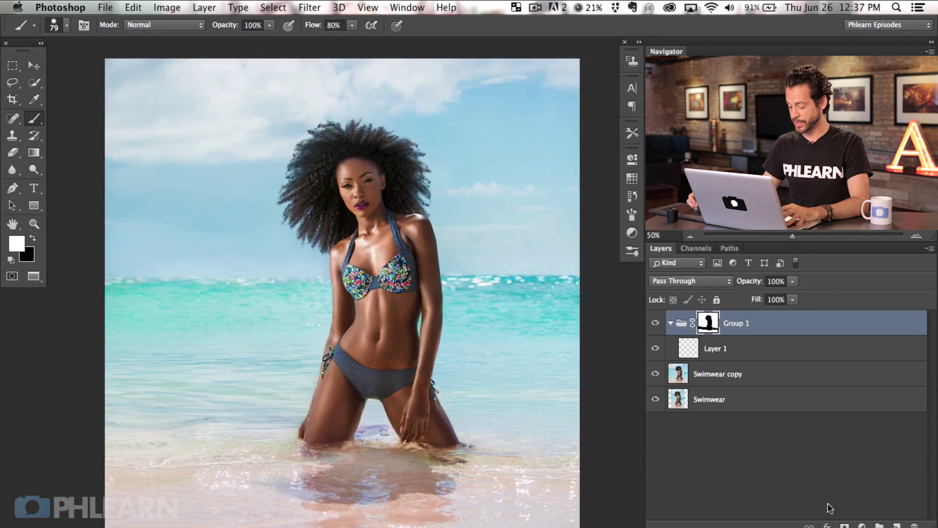
alt+click(708, 327)
alt+click(705, 325)
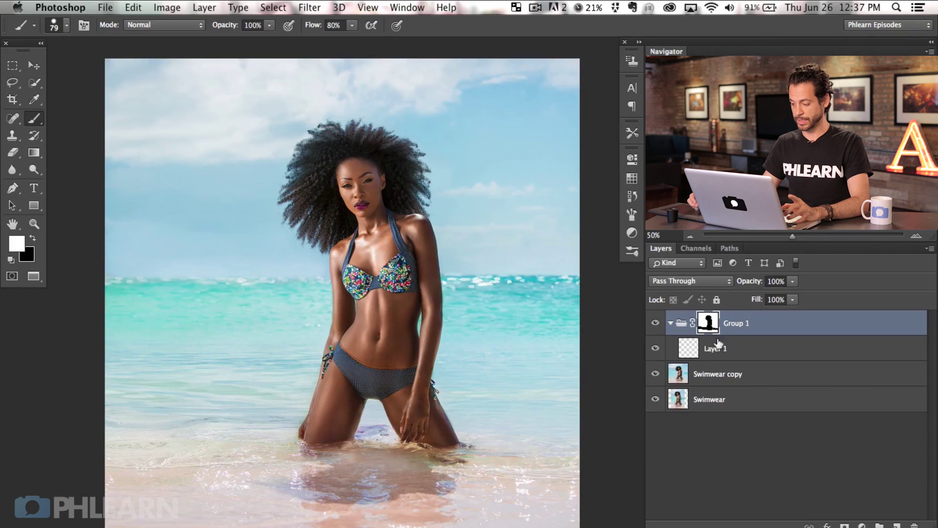
Test the group mask with red brush strokes on Layer 1 across the model, and undo them.
click(751, 349)
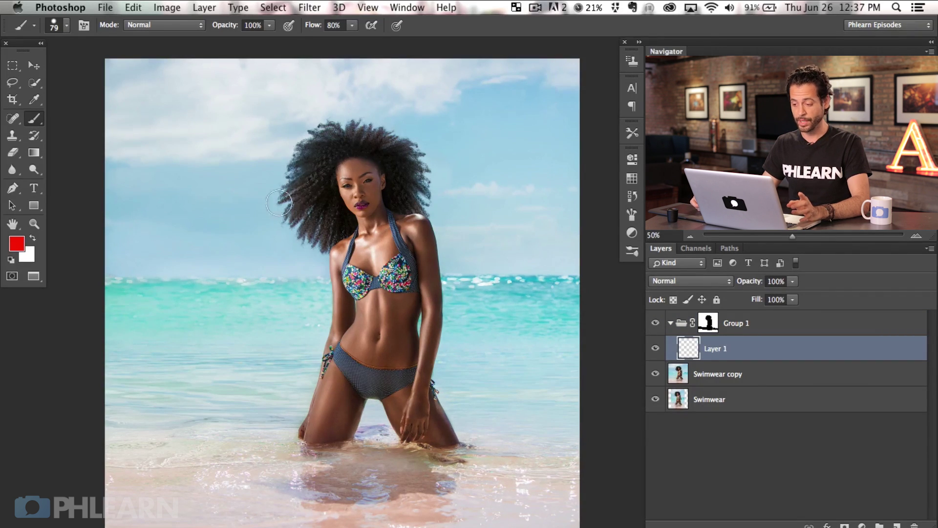
mouse_move(204, 259)
mouse_down()
mouse_move(429, 195)
mouse_move(490, 252)
mouse_move(273, 364)
mouse_move(335, 394)
mouse_move(514, 250)
mouse_move(254, 270)
mouse_move(507, 244)
mouse_move(457, 269)
mouse_move(447, 342)
mouse_up()
key(ctrl+z)
click(438, 306)
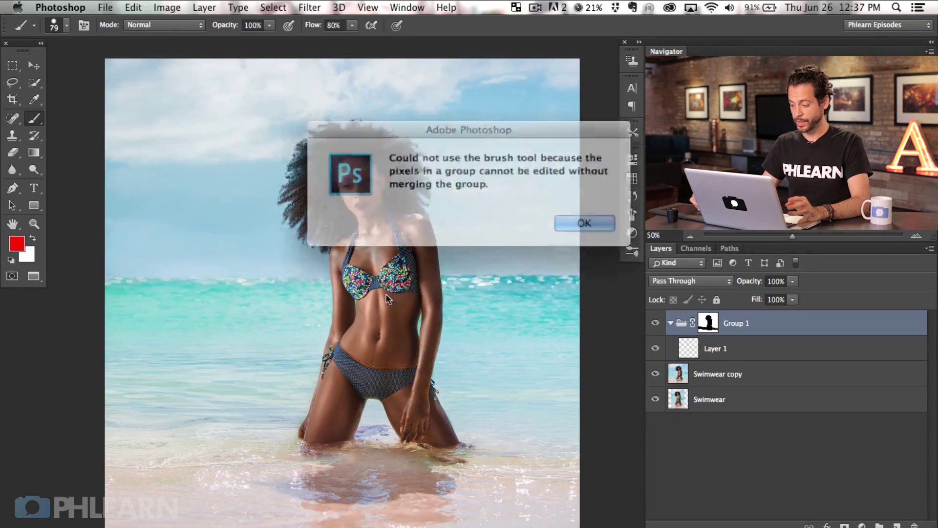
click(577, 218)
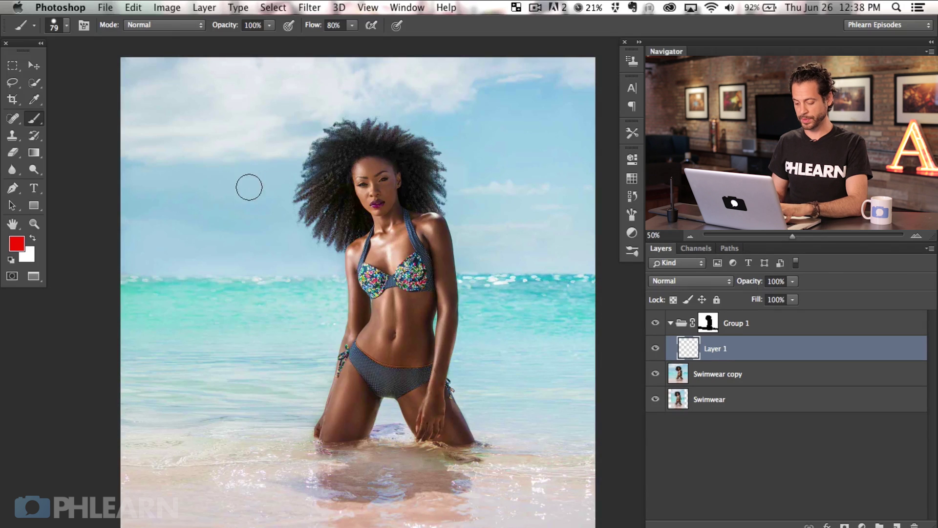
Add the text SWIM in white (ffffff) over the sky to the left of the model, inside Group 1.
key(t)
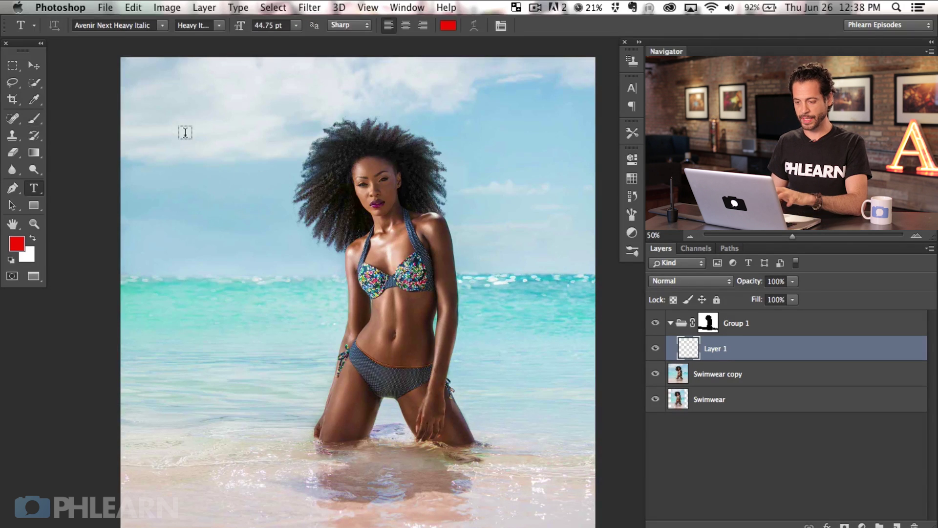
click(146, 227)
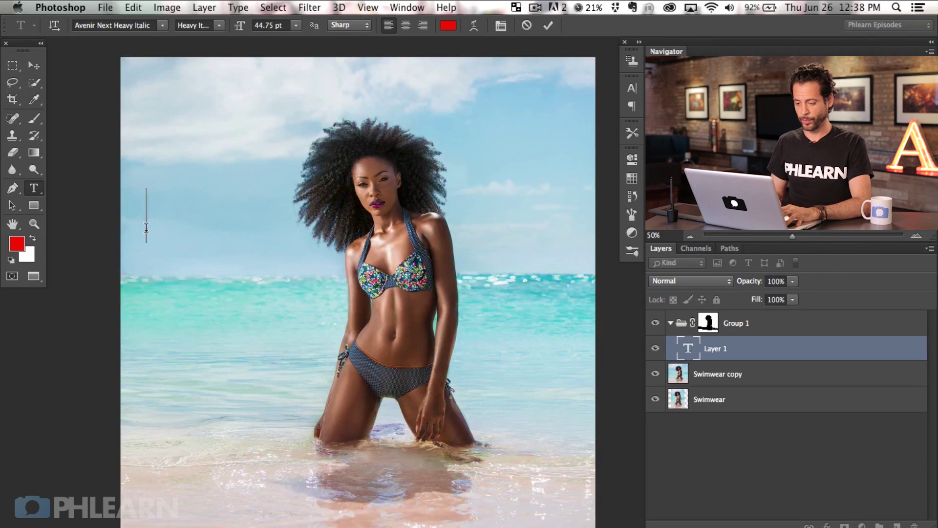
click(448, 25)
click(370, 220)
drag(370, 220, 270, 177)
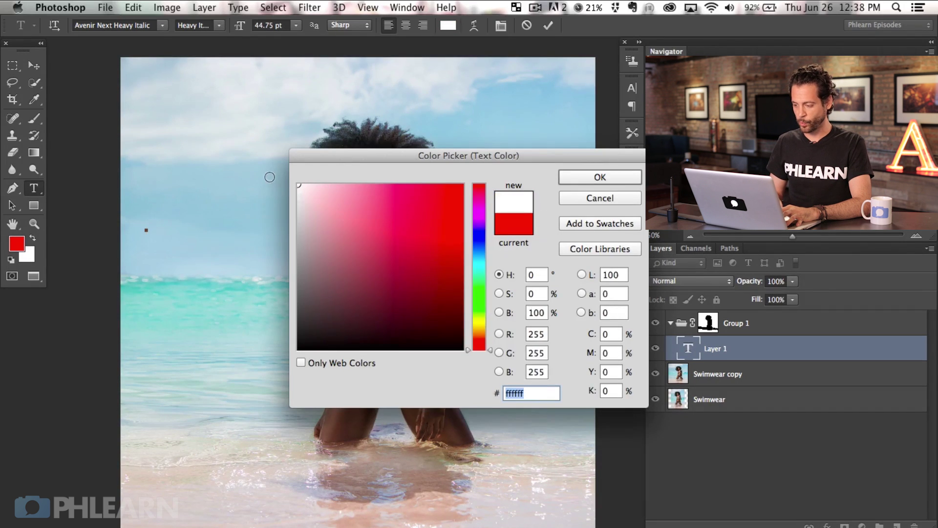
click(600, 177)
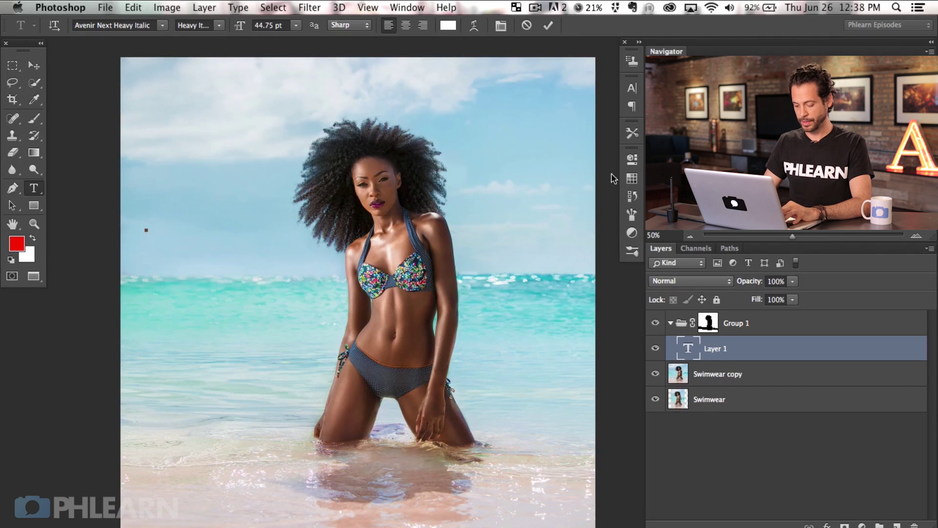
text(SWIM)
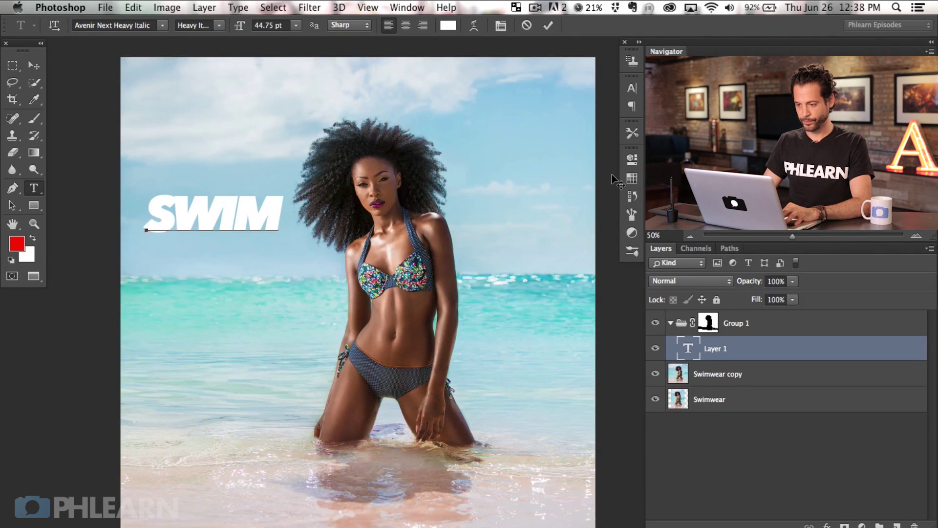
key(super)
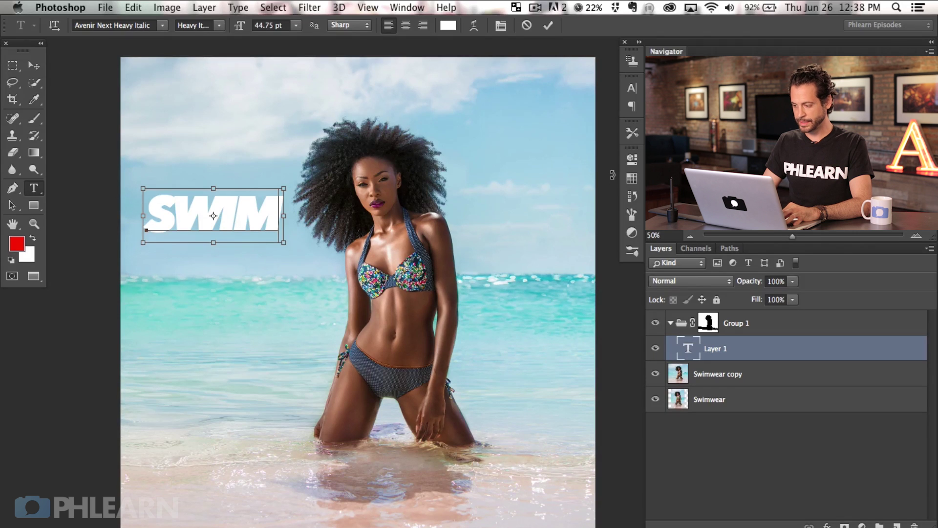
key(super+Return)
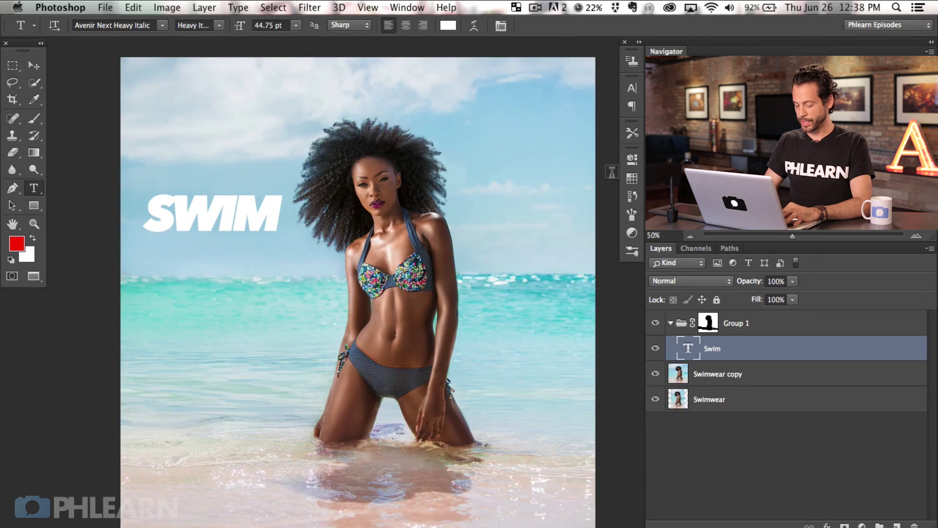
Duplicate the SWIM text directly below the original and change the copy's text to 2014.
key(super+j)
key(v)
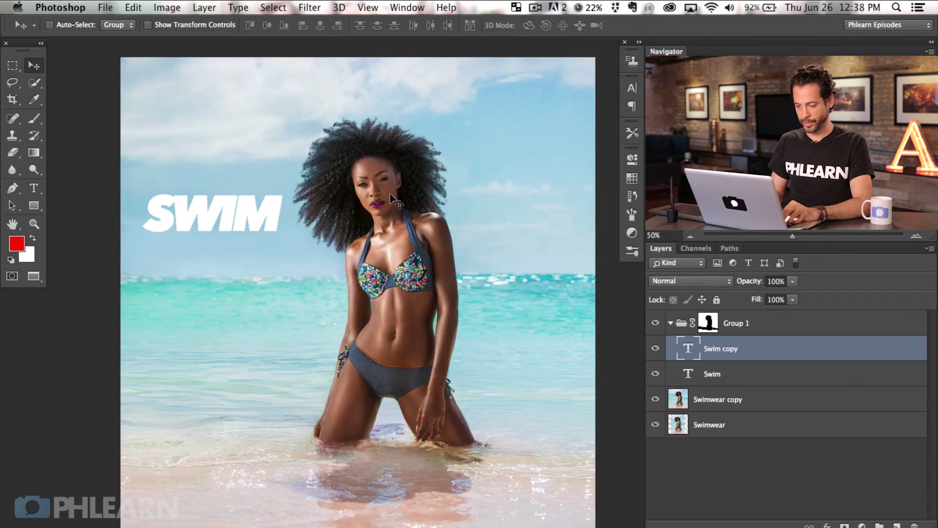
drag(391, 195, 390, 231)
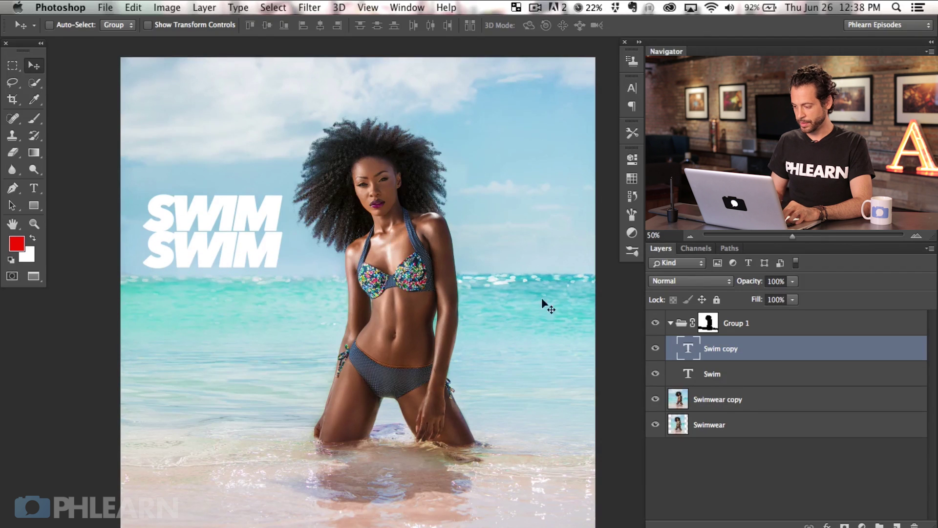
double_click(686, 338)
text(2014)
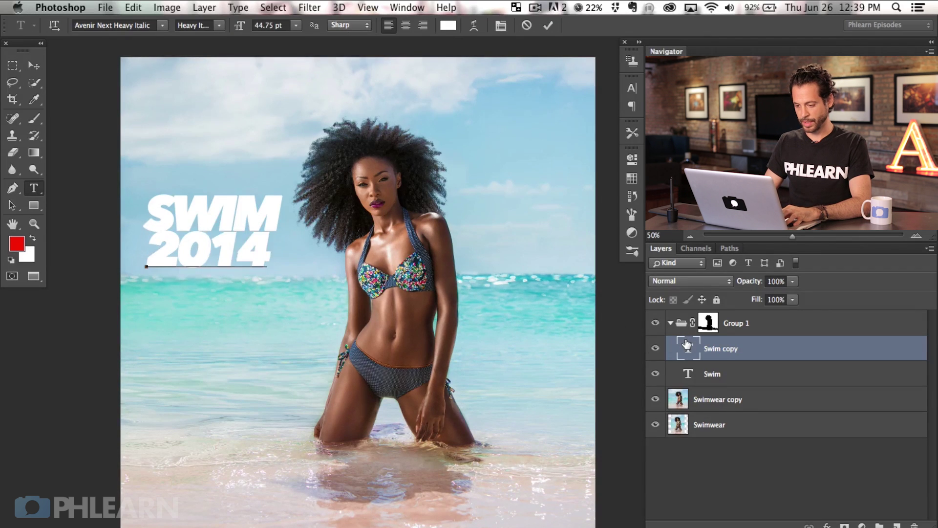
key(super+Return)
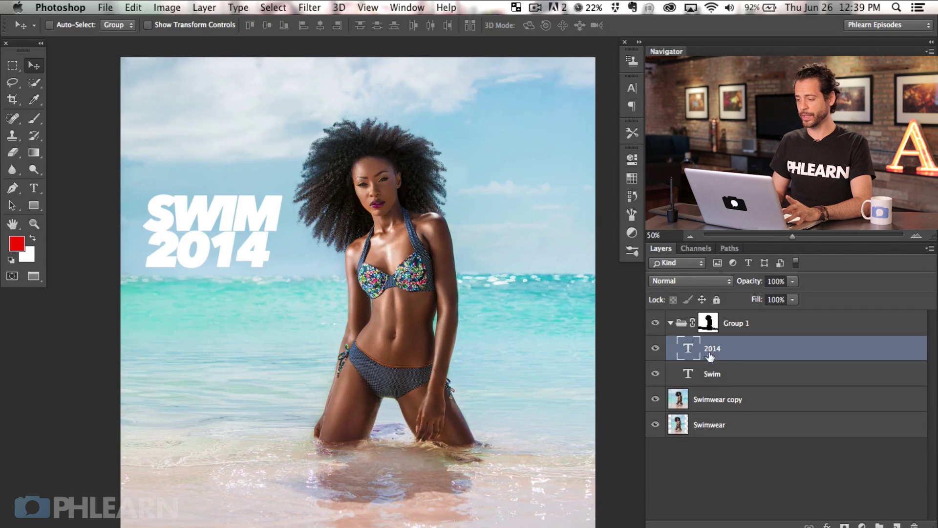
Set the font size of the SWIM text to 60.75 pt.
drag(503, 294, 485, 285)
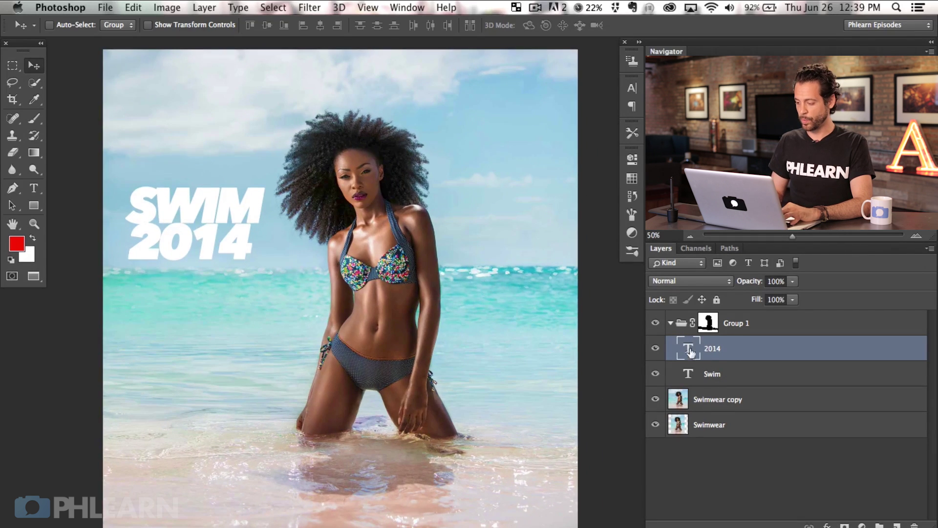
click(632, 88)
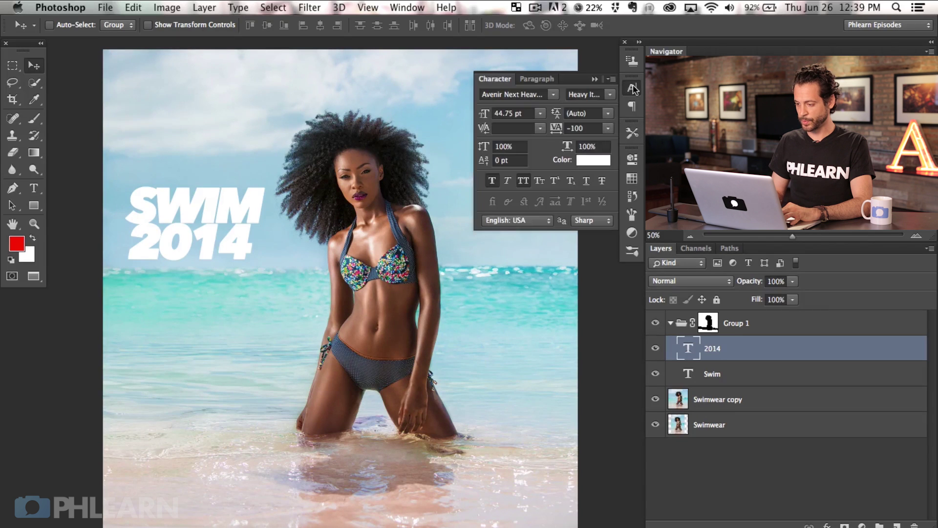
click(722, 364)
drag(485, 115, 489, 116)
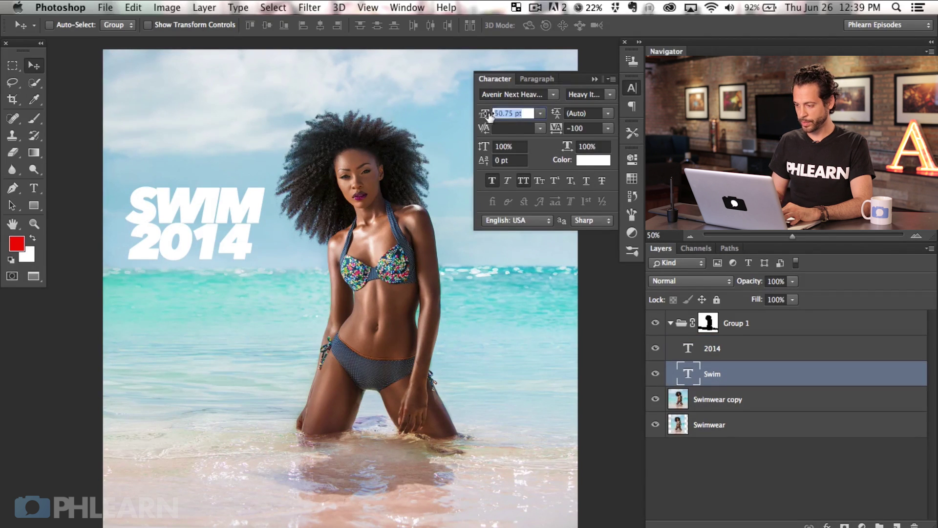
key(Return)
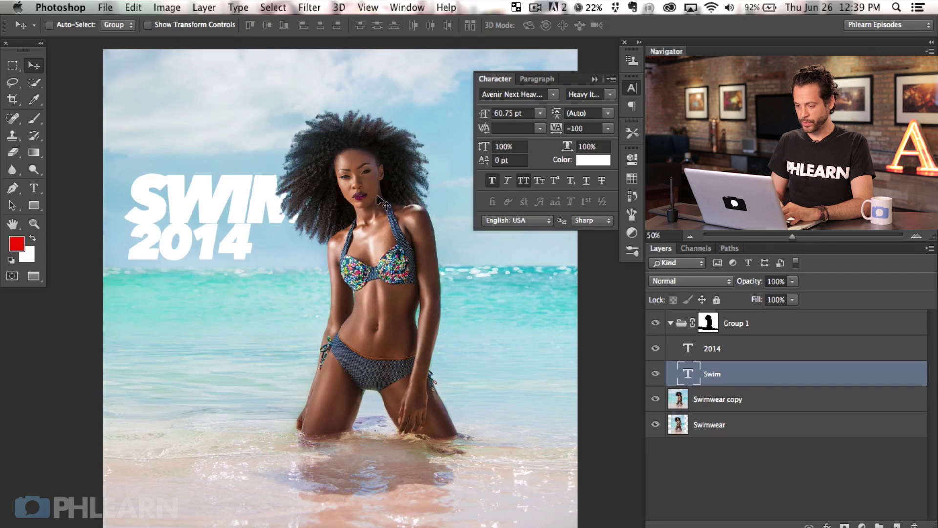
Move the SWIM text below the 2014 text and set its tracking to -25.
drag(312, 213, 328, 298)
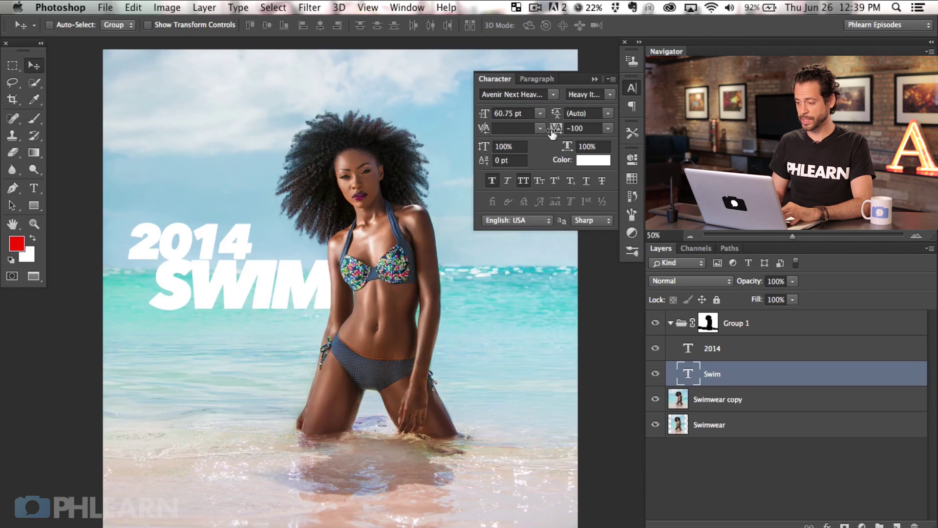
click(608, 129)
click(585, 205)
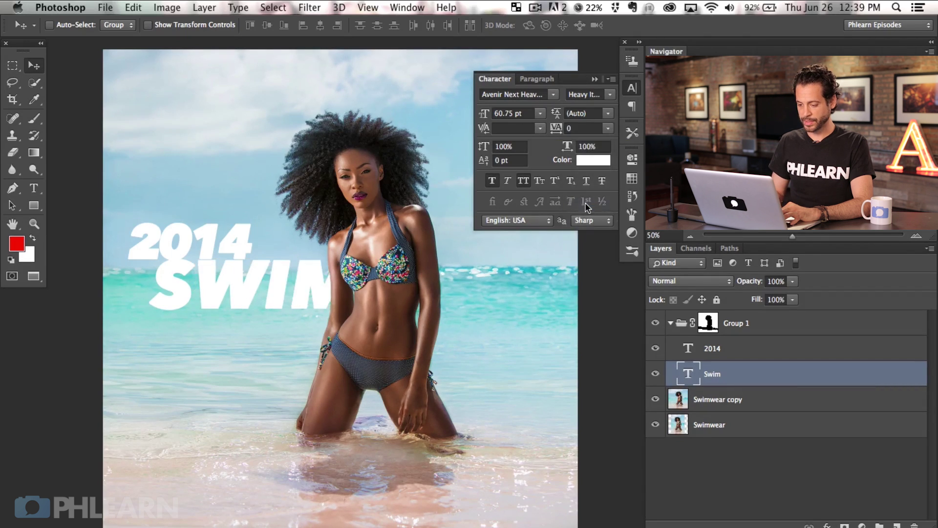
drag(308, 298, 272, 304)
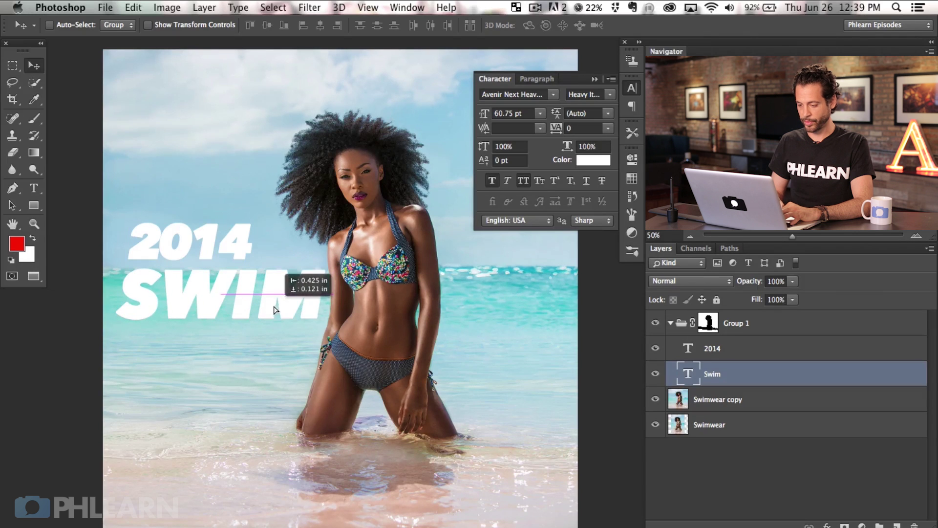
click(505, 180)
click(609, 130)
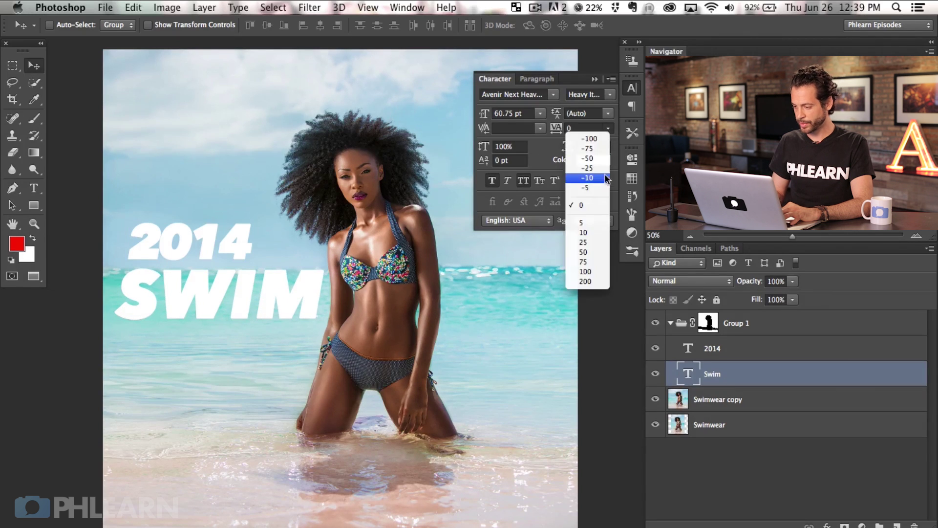
click(601, 175)
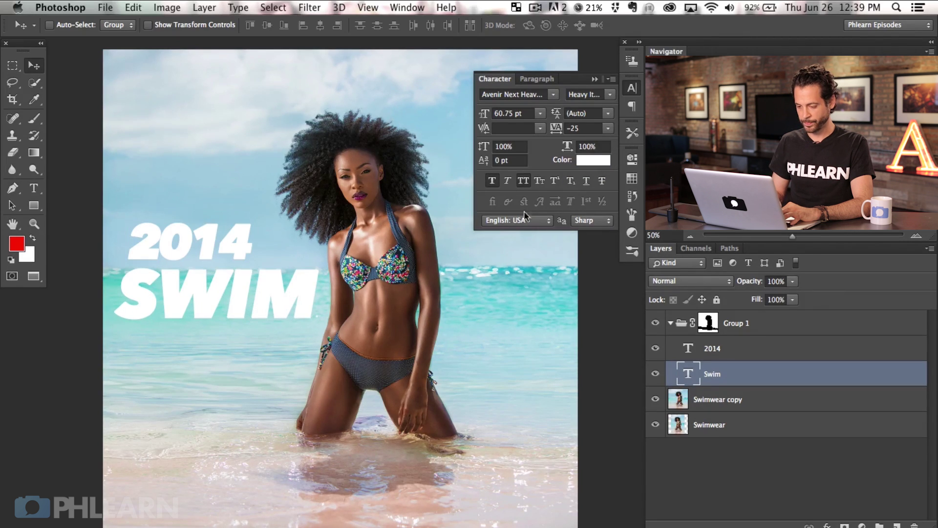
Turn off snapping and shift the SWIM text so its last letter tucks behind the model's arm.
drag(282, 297, 312, 285)
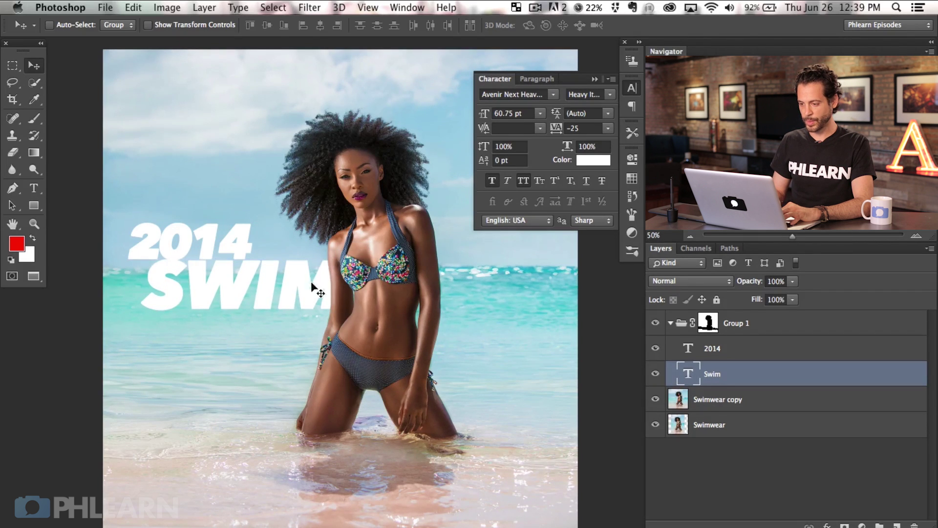
click(366, 7)
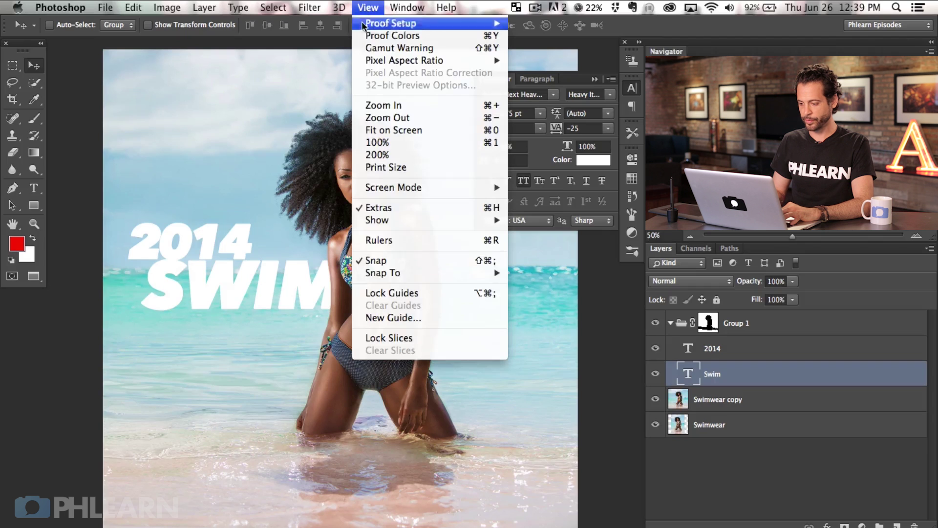
click(373, 260)
mouse_move(317, 283)
mouse_down()
mouse_move(287, 293)
mouse_move(304, 289)
mouse_up()
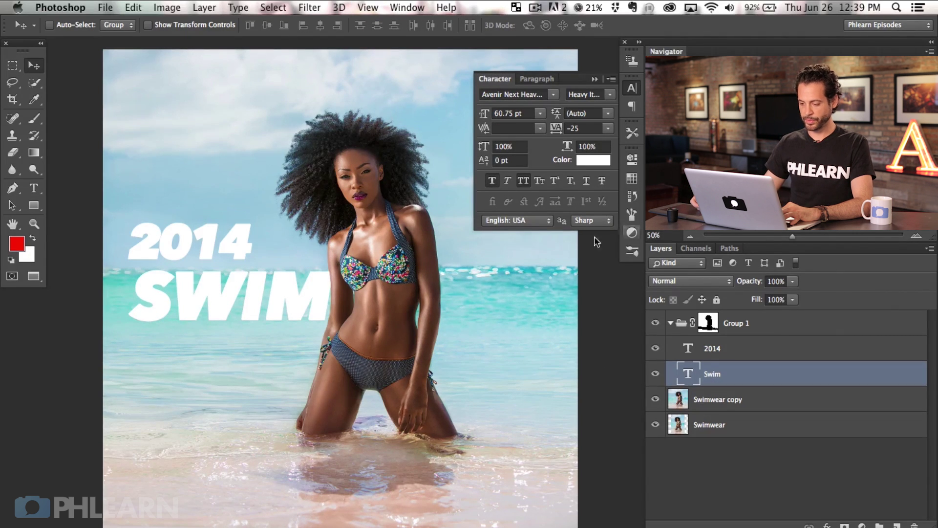
Place the 2014 text directly beneath SWIM, ending at the model's arm, and hide the character settings.
drag(292, 312, 344, 411)
click(747, 348)
drag(315, 359, 392, 430)
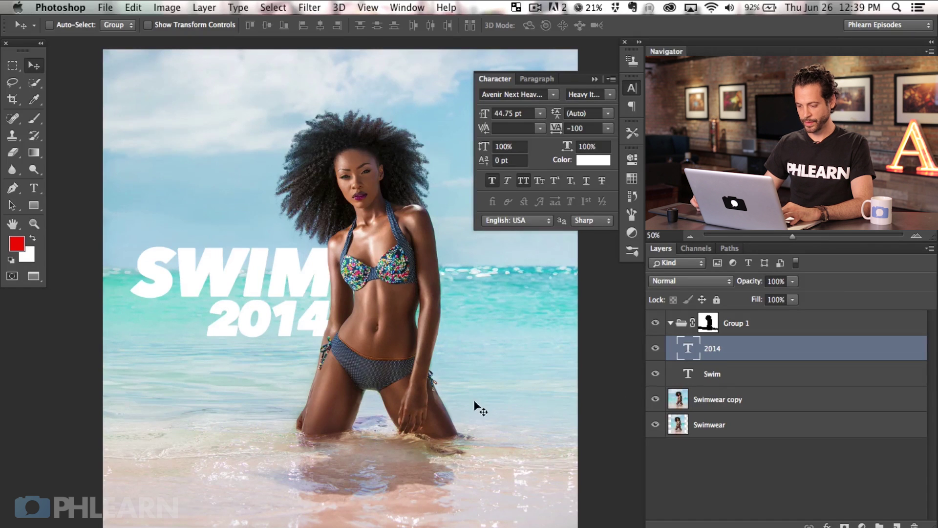
scroll(476, 405, right, 2)
click(630, 96)
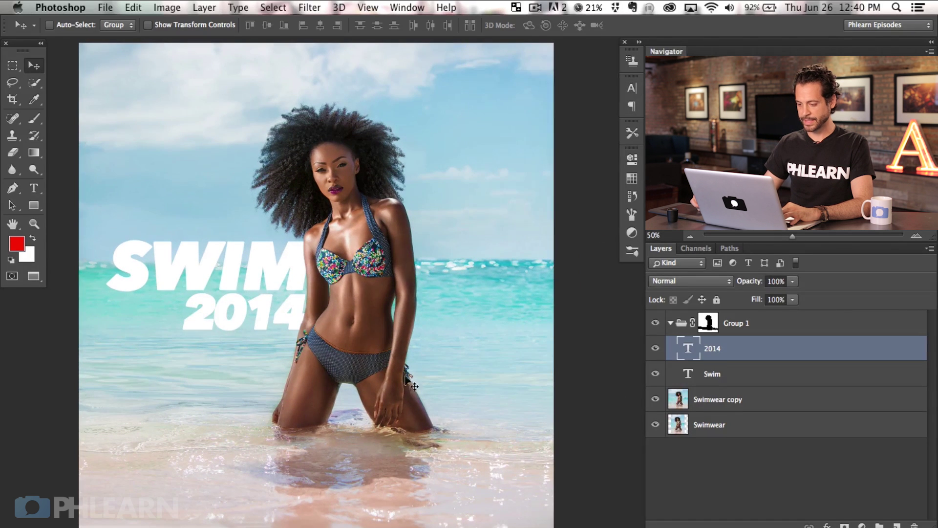
scroll(408, 381, left, 2)
Create a new layer and fill a full-width horizontal band below the 2014 text with white.
key(super+alt+shift+n)
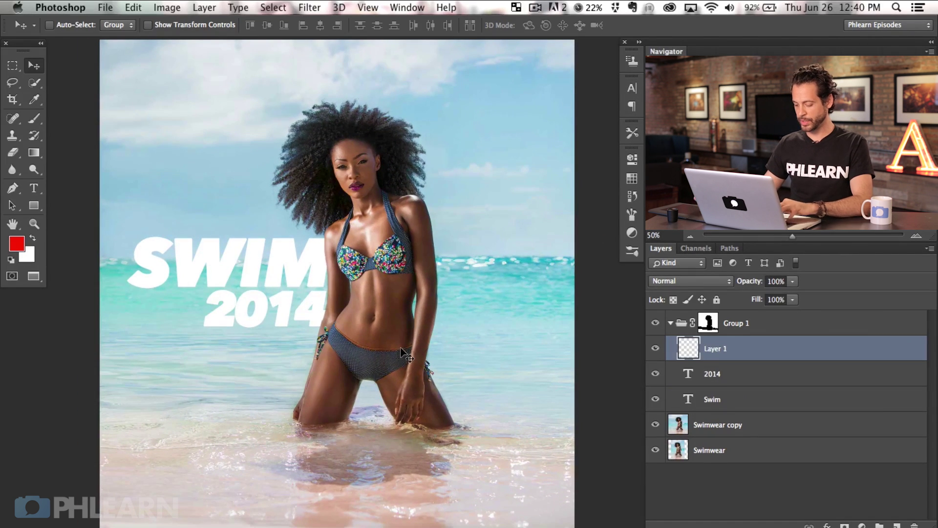
key(m)
drag(83, 337, 592, 375)
key(shift+BackSpace)
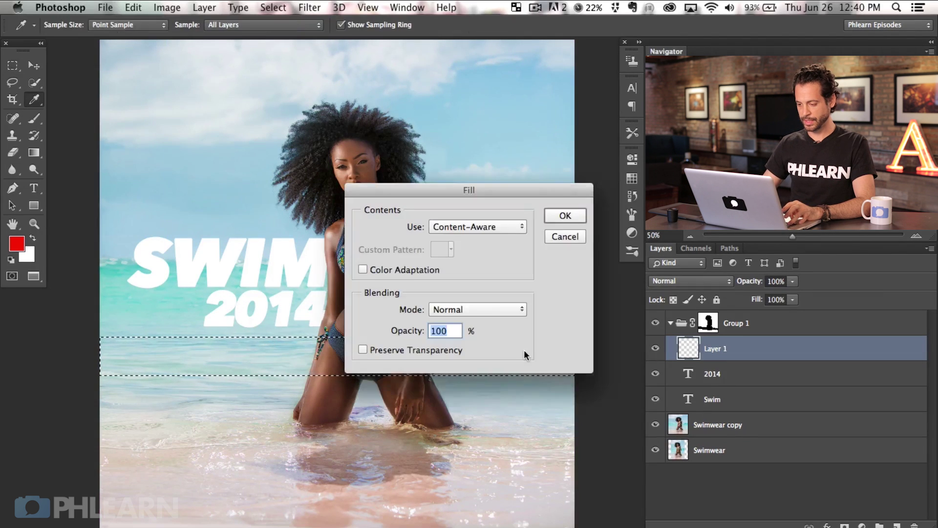
click(477, 226)
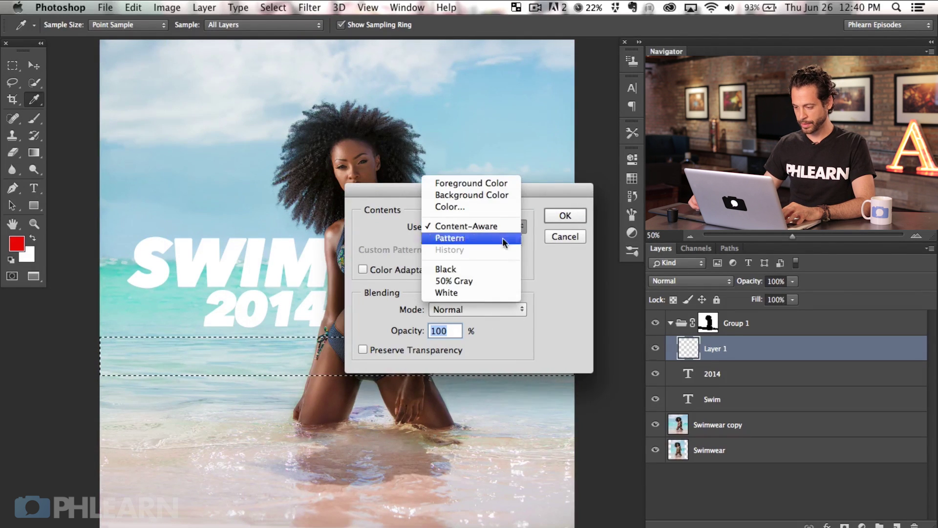
key(Return)
click(565, 215)
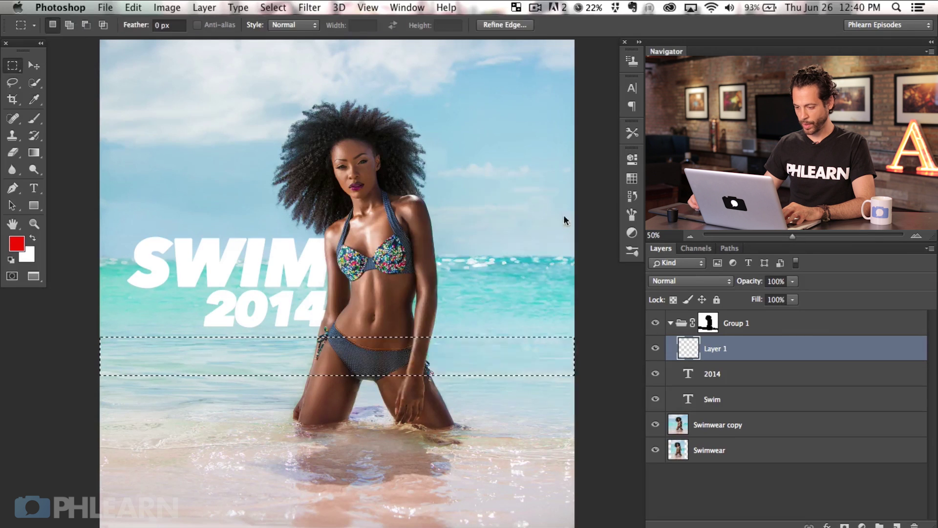
Shift the selection slightly down, delete the white inside it to make a thin horizontal line, and deselect.
key(super+Down)
key(super+Down)
key(super+Down)
key(super+Down)
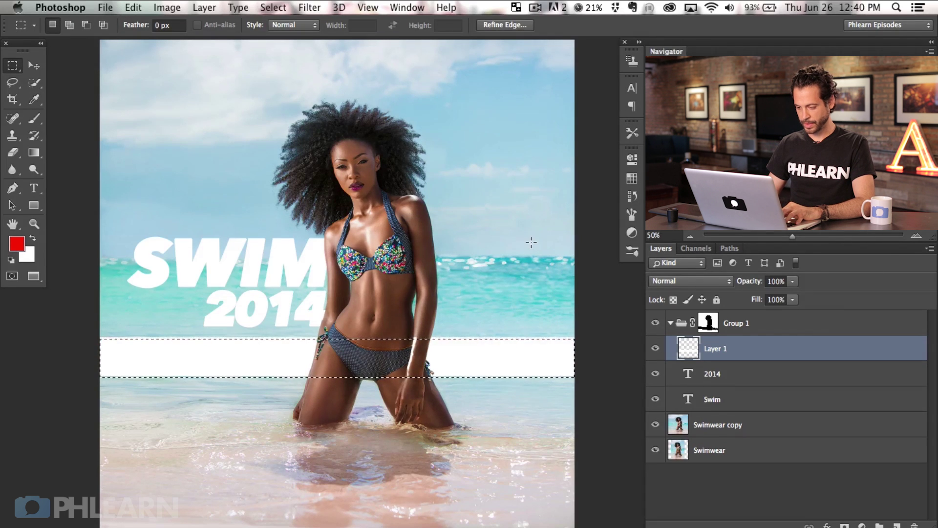
key(Delete)
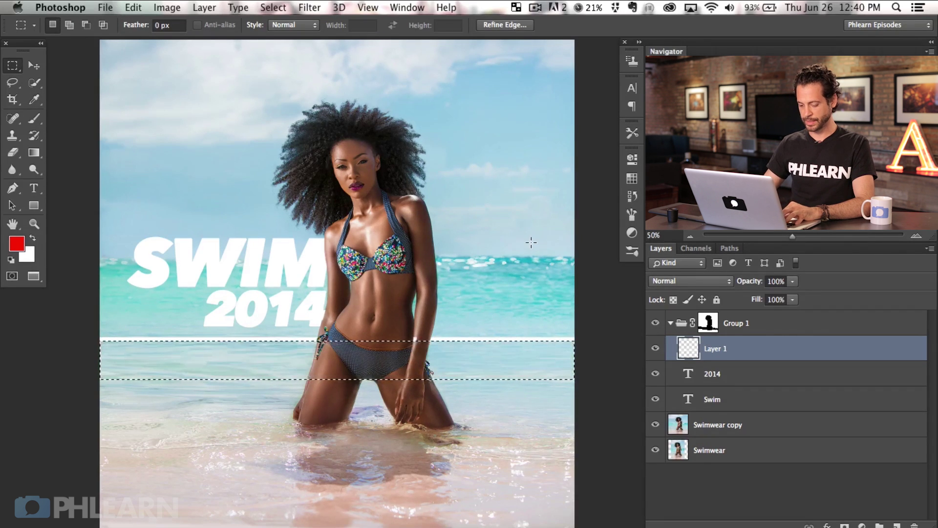
key(super+d)
drag(312, 338, 374, 337)
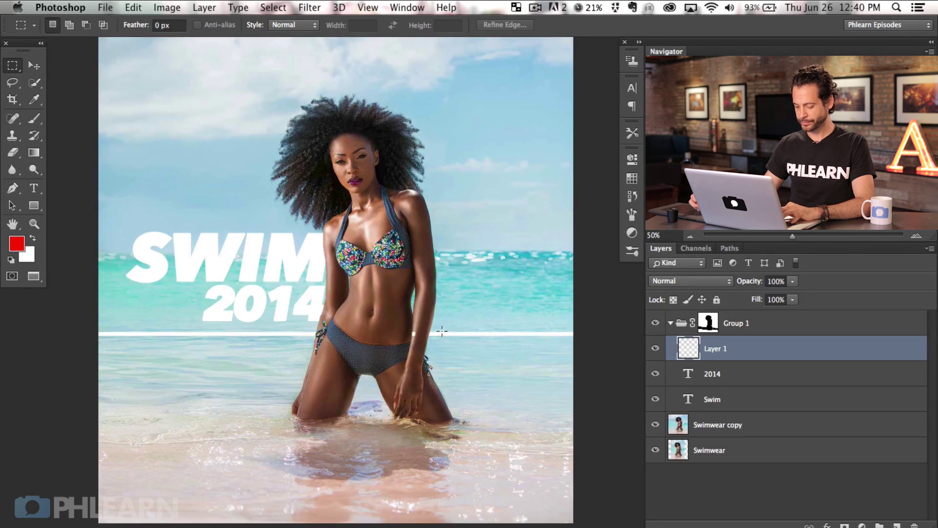
Erase the bit of white line in the gap between the model's waist and arm with a size 20 eraser.
key(e)
key(super+1)
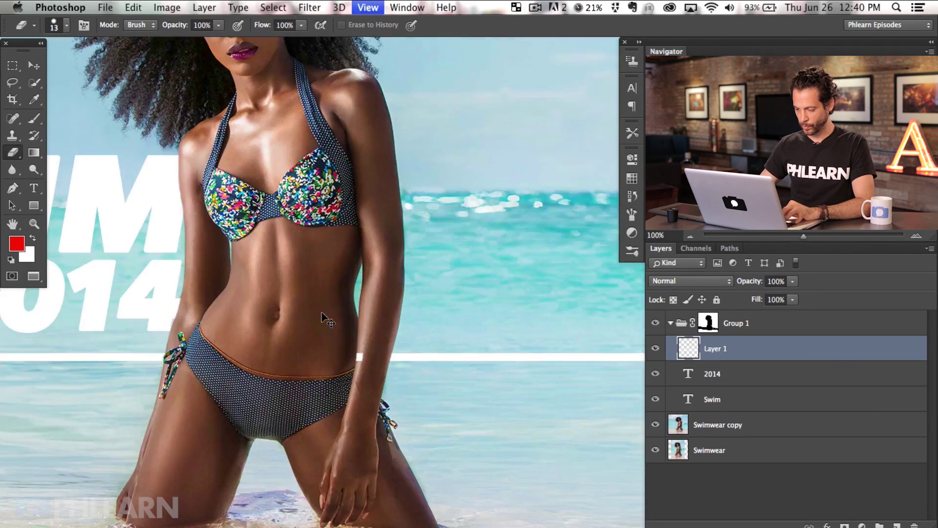
scroll(384, 351, left, 2)
scroll(416, 310, up, 2)
mouse_move(416, 310)
mouse_down()
mouse_move(391, 367)
mouse_move(401, 316)
mouse_up()
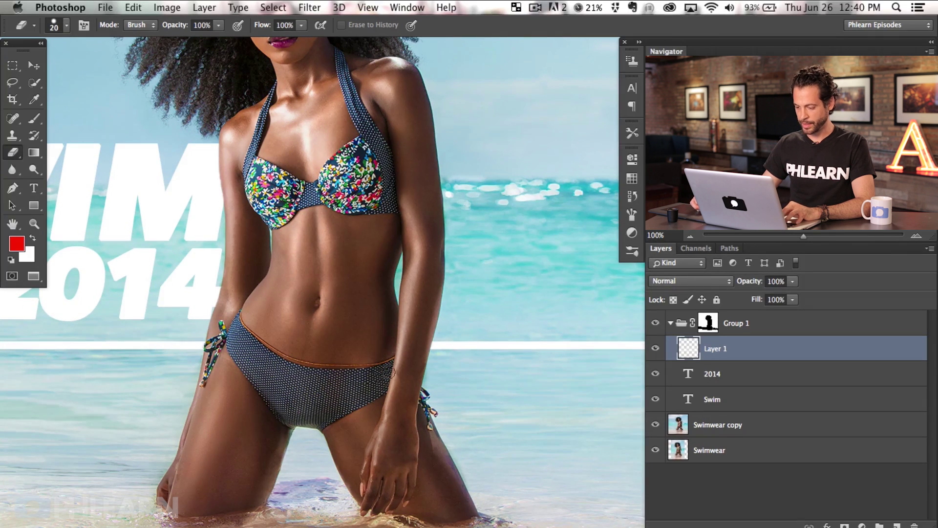
key(super+minus)
key(super+minus)
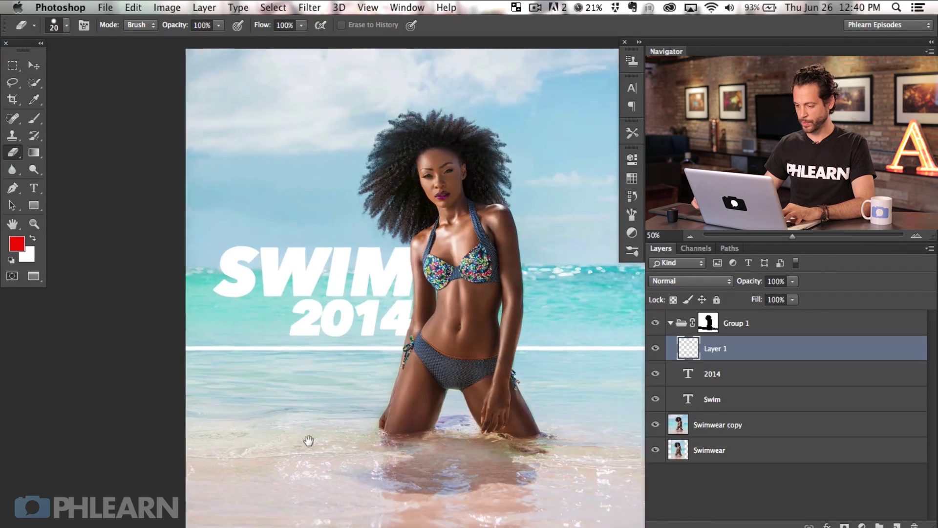
scroll(473, 383, right, 2)
scroll(473, 383, up, 1)
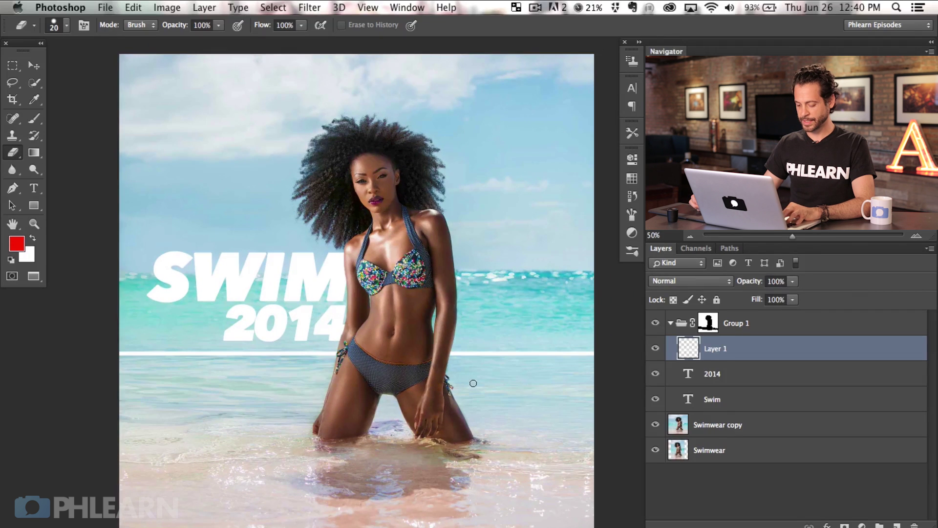
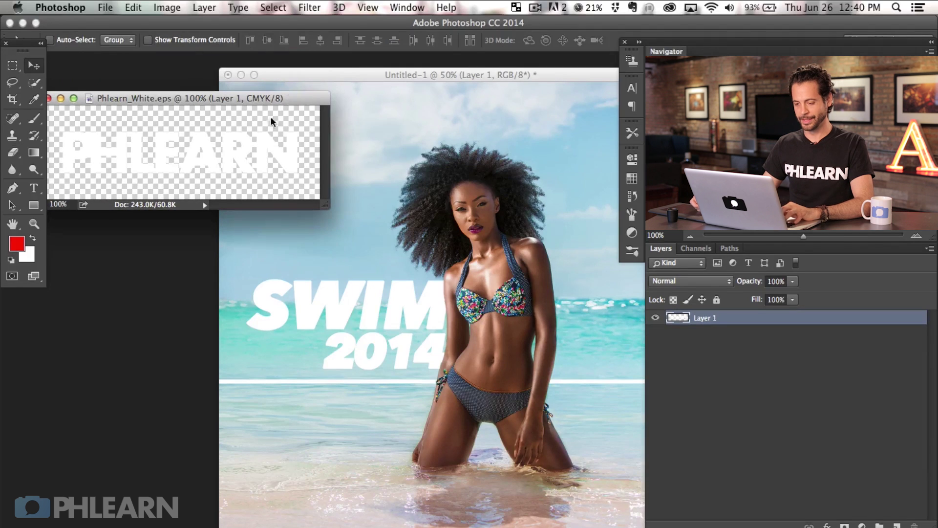
Copy the logo from Phlearn_White.eps into the swimwear document and place it beside the model below the white line.
drag(184, 97, 196, 96)
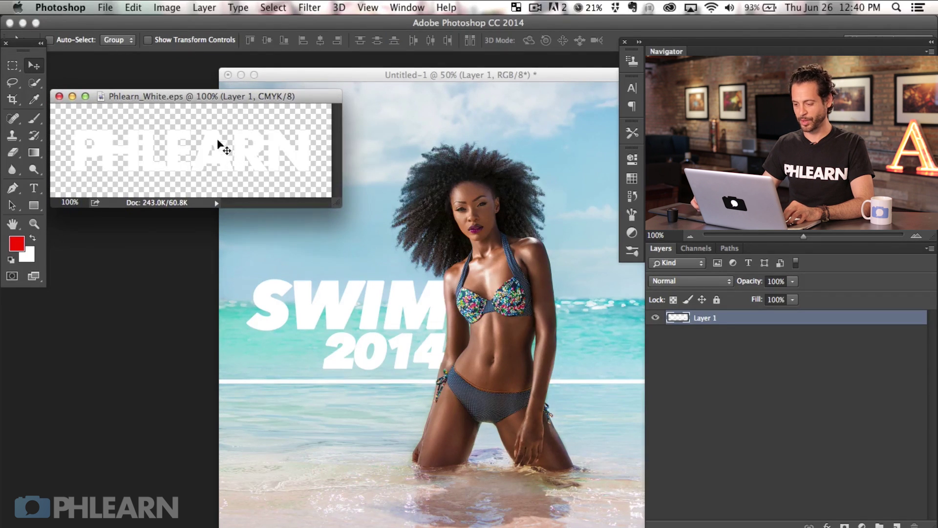
drag(218, 140, 544, 288)
drag(504, 337, 570, 468)
key(f)
mouse_move(436, 384)
mouse_down()
mouse_move(458, 382)
mouse_move(438, 371)
mouse_up()
Scale the PHLEARN logo down and position it just under the white line near the photo's right edge.
key(ctrl+t)
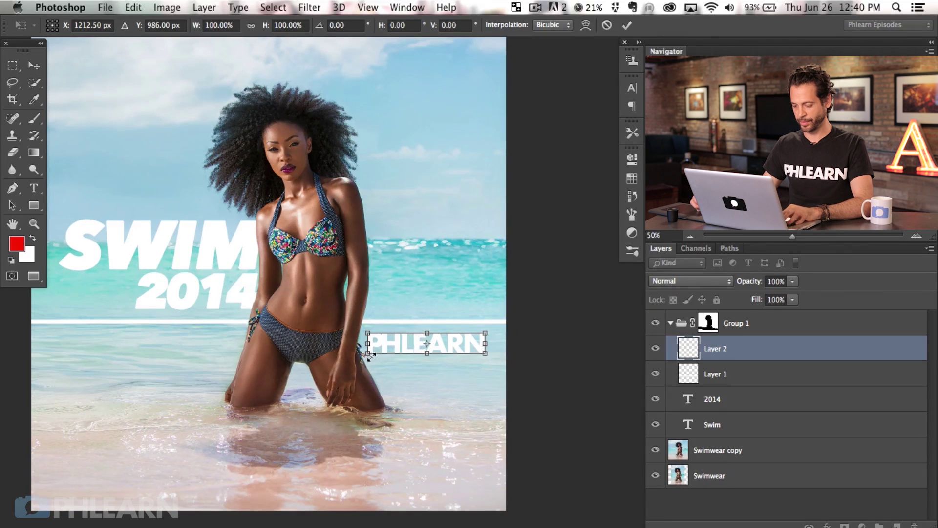
key(Return)
key(ctrl+t)
drag(366, 355, 392, 351)
key(Return)
drag(449, 377, 464, 385)
scroll(431, 402, left, 3)
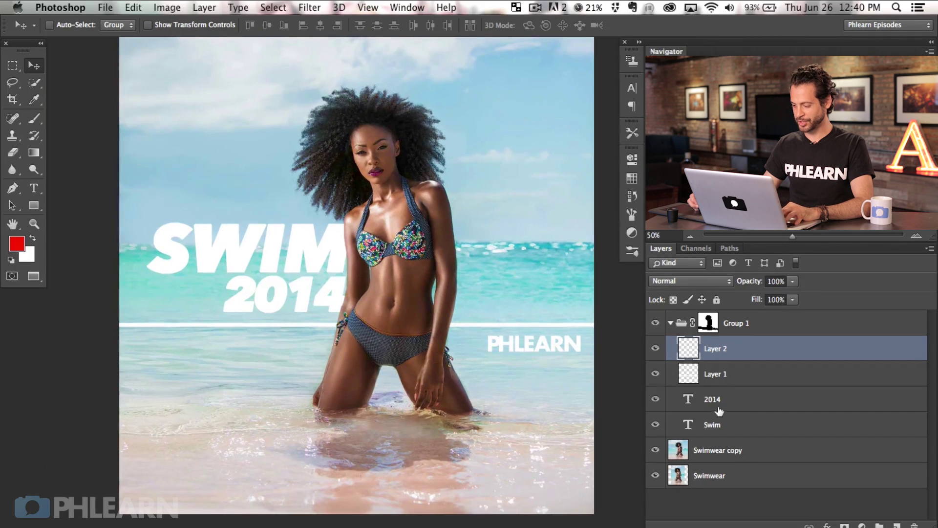
Duplicate the 2014 text below the PHLEARN logo and change the copy's text to $24.99.
click(718, 405)
alt+drag(334, 337, 583, 421)
double_click(689, 400)
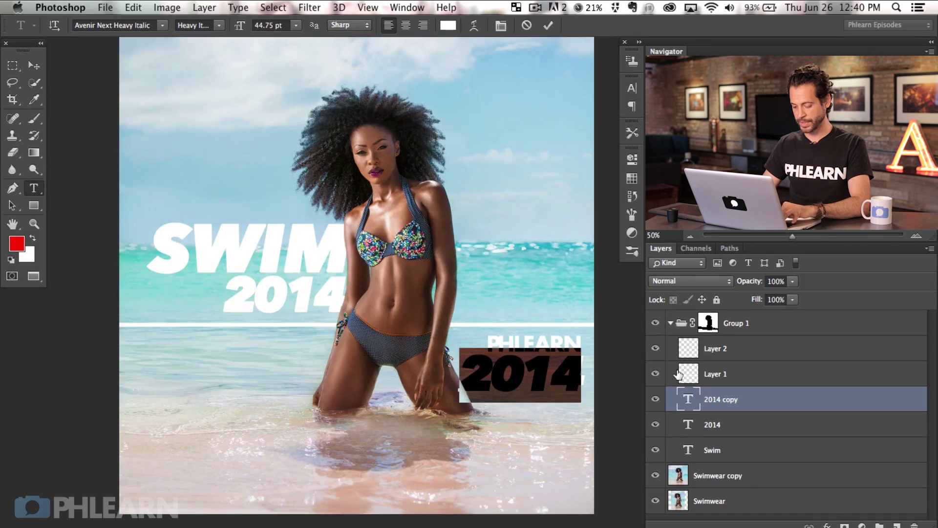
text($24.99)
key(super+Return)
Scale the $24.99 text down to fit inside the photo and position it directly under the PHLEARN logo.
key(v)
drag(545, 372, 552, 365)
key(super+t)
scroll(587, 342, down, 2)
scroll(586, 342, right, 2)
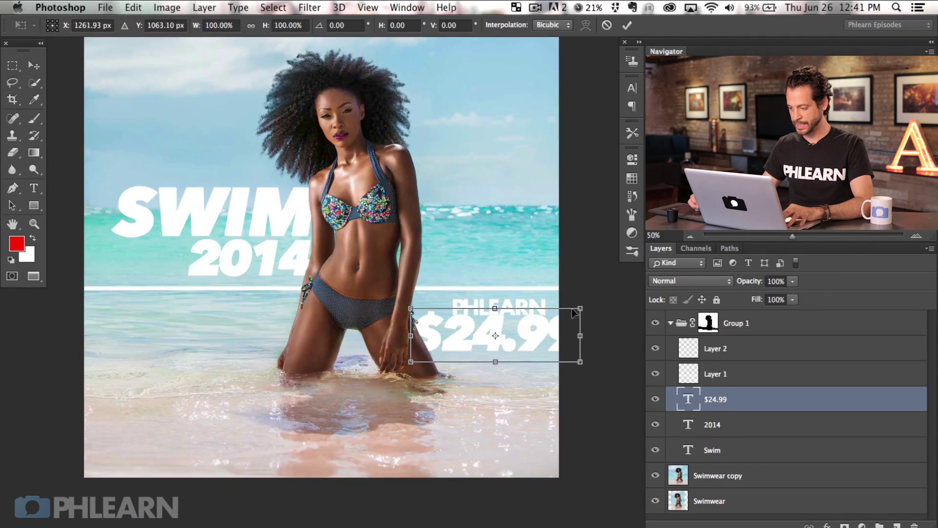
drag(577, 311, 547, 313)
key(Return)
drag(531, 344, 534, 336)
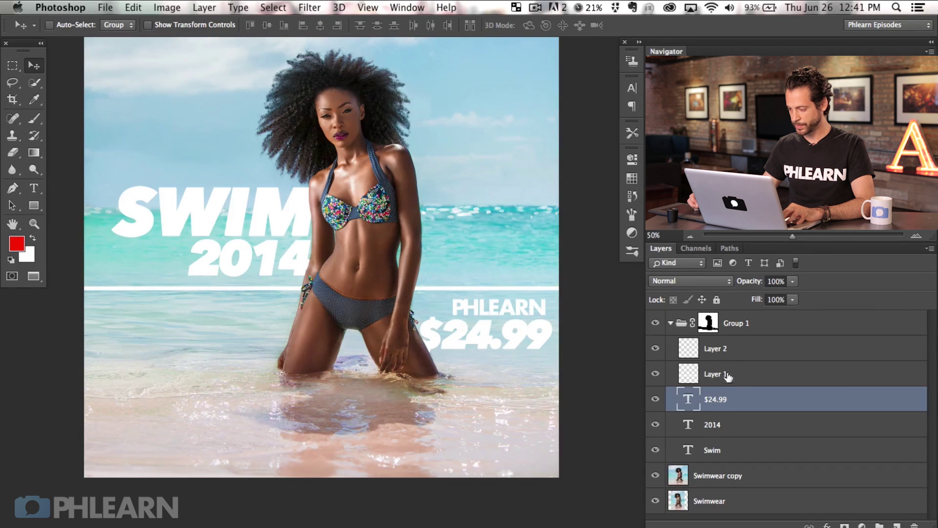
Rename the logo's layer from Layer 2 to Phlearn and move it below Layer 1.
click(655, 374)
click(655, 348)
click(655, 348)
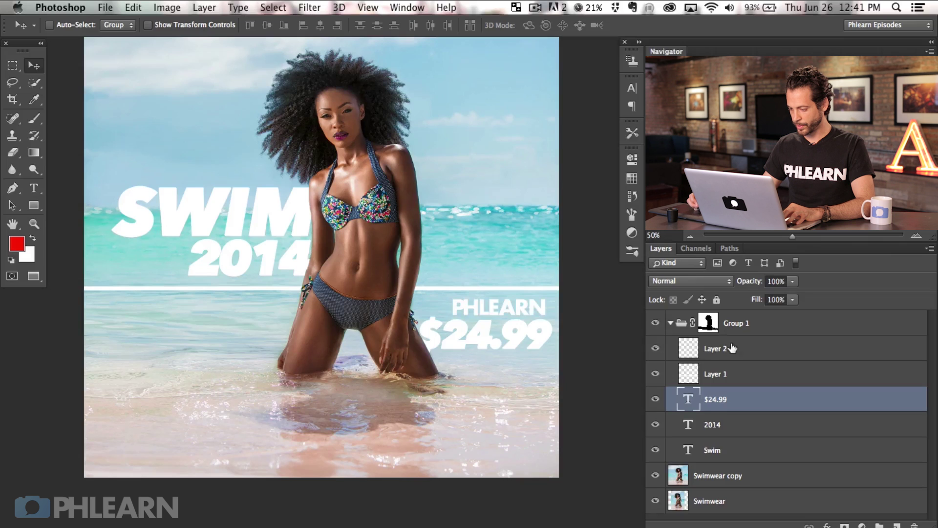
click(733, 348)
drag(558, 387, 562, 388)
double_click(714, 349)
text(Phlearn)
key(Return)
drag(893, 348, 893, 397)
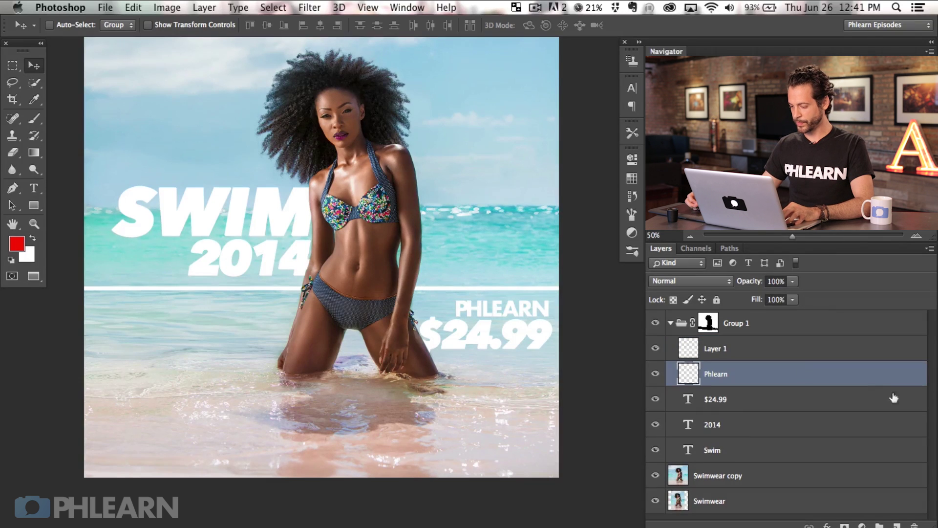
Try the horizontal alignments on the Phlearn and $24.99 layers, align their right edges, and select only the Phlearn layer.
shift+click(759, 402)
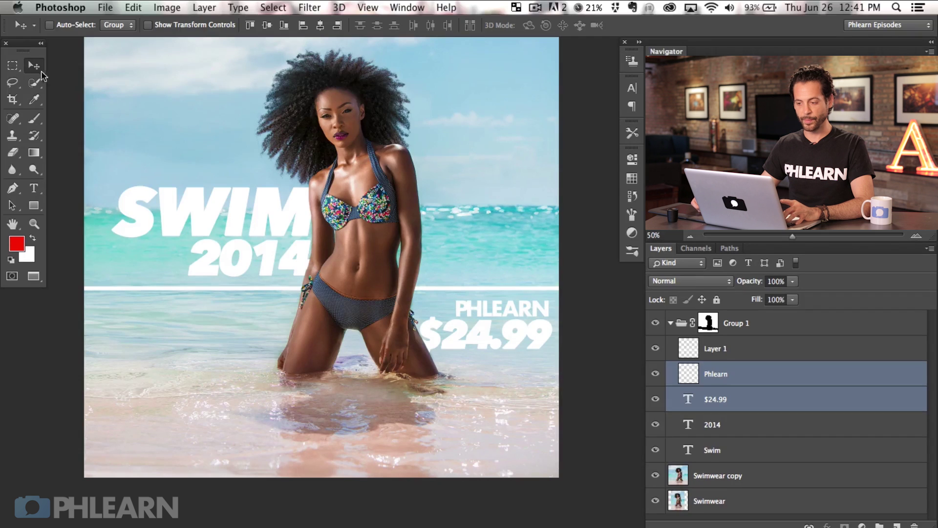
click(340, 26)
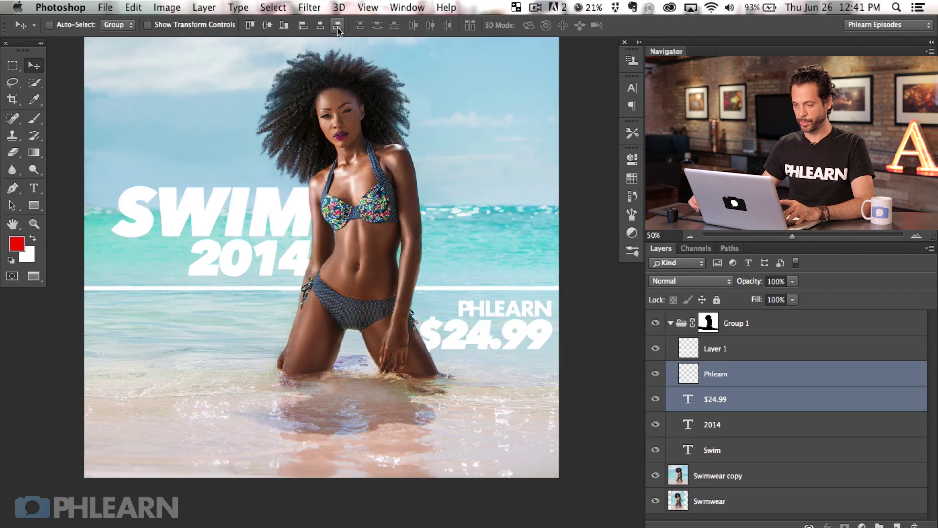
click(320, 26)
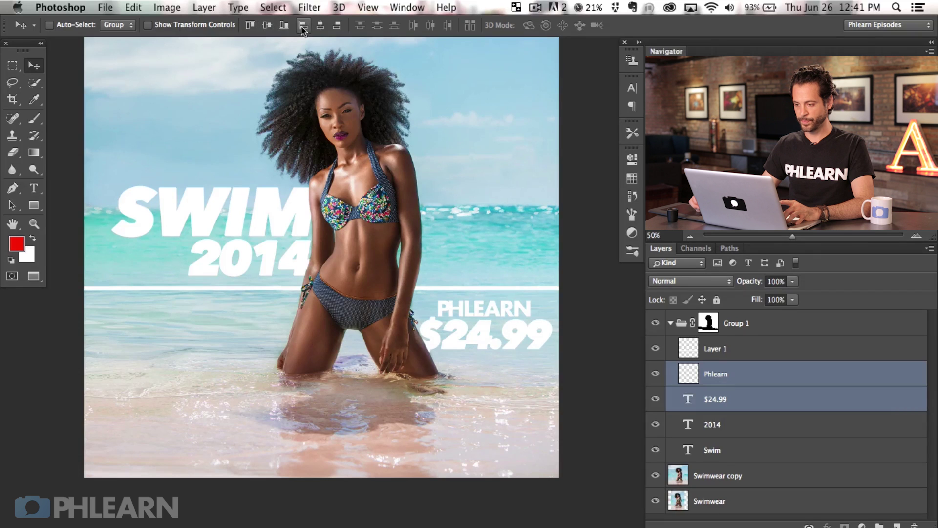
click(302, 27)
click(338, 27)
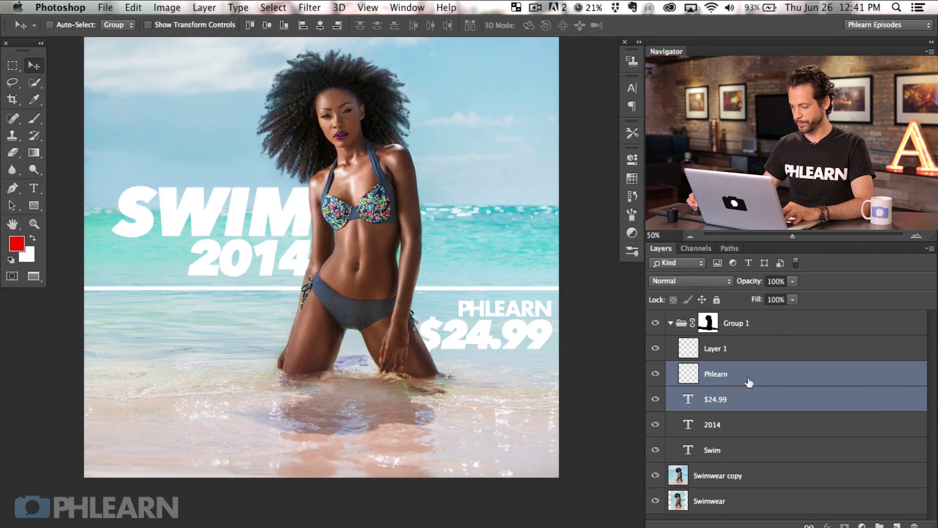
click(774, 380)
drag(462, 416, 486, 486)
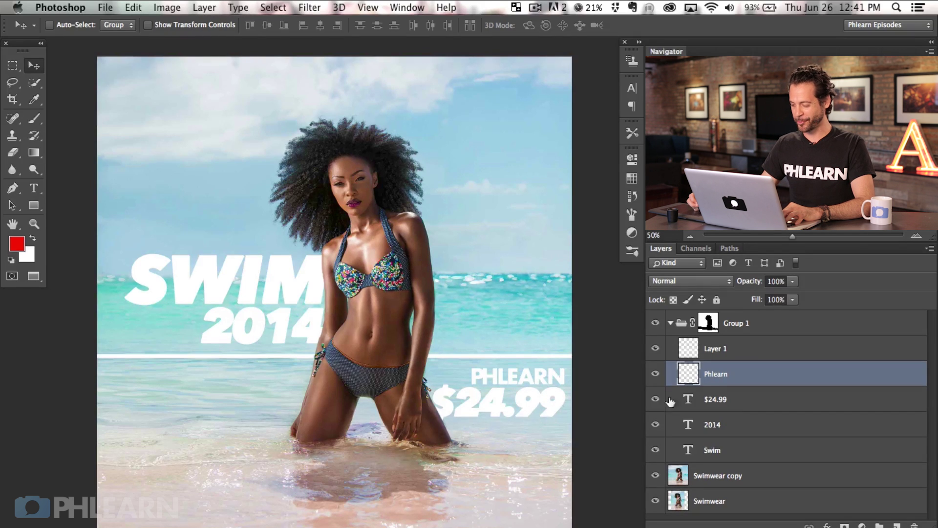
Select the Swim text layer, activate the Type tool, and hide and show the layer to check which text it holds.
click(670, 324)
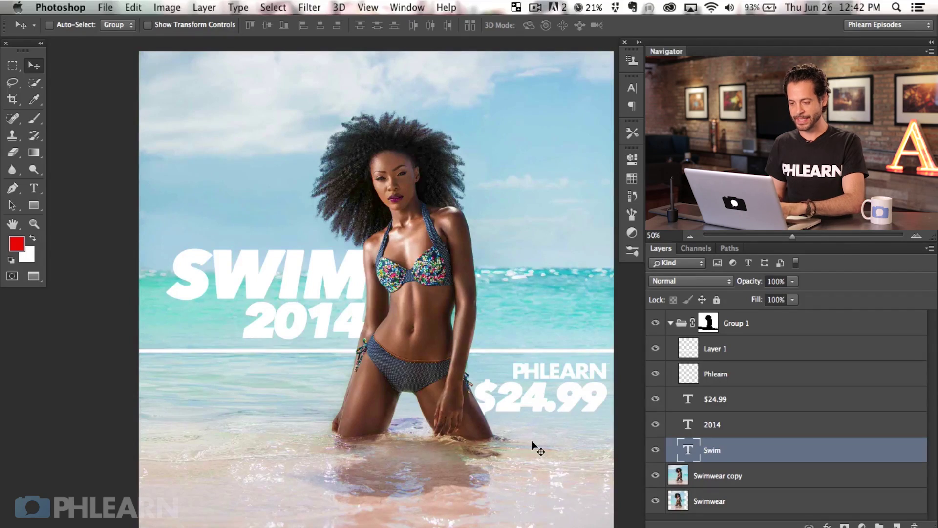
key(t)
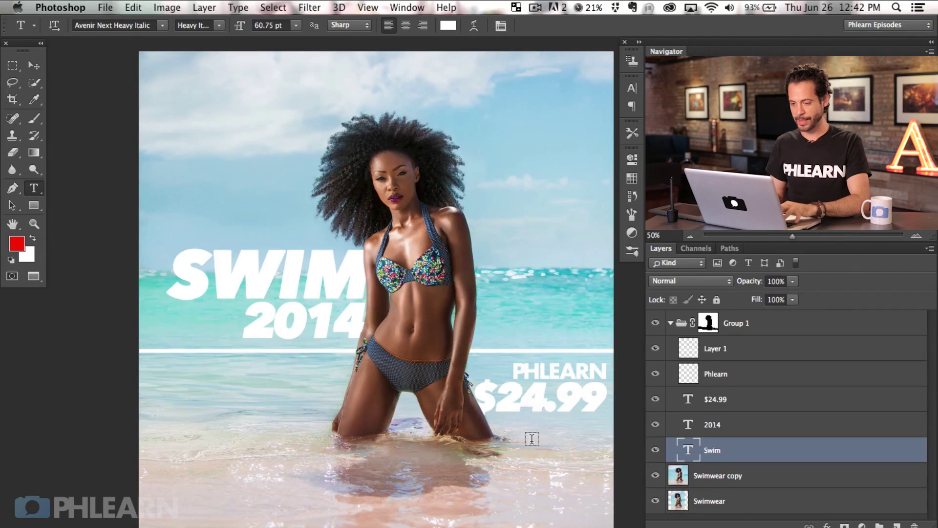
click(656, 450)
click(656, 449)
drag(503, 403, 574, 404)
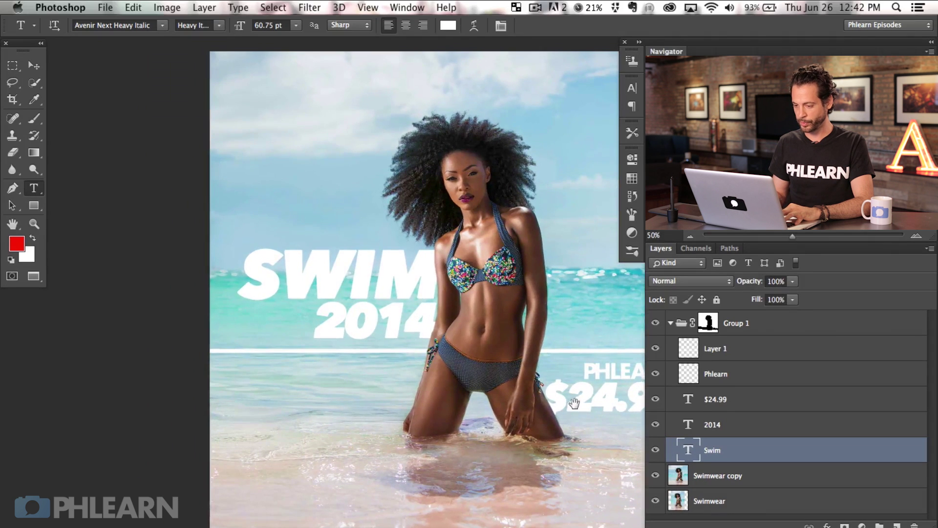
click(162, 27)
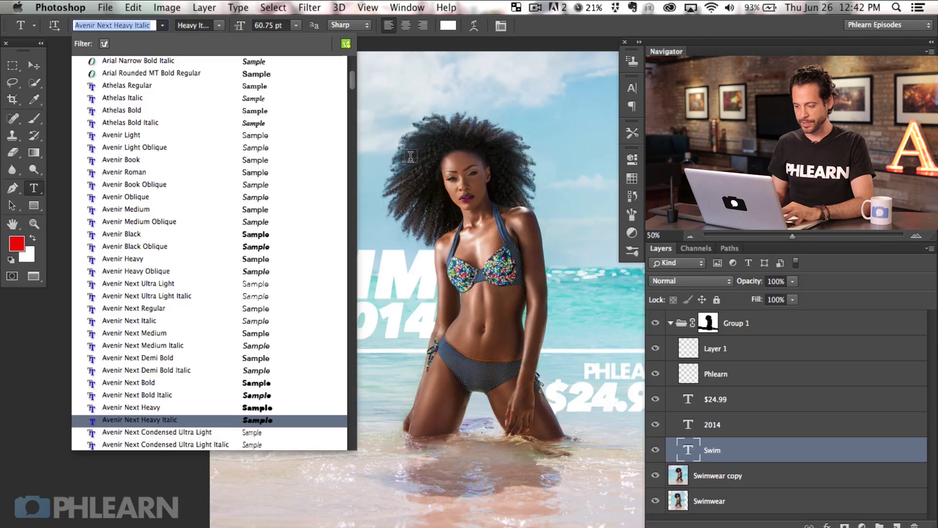
click(398, 314)
drag(395, 315, 466, 314)
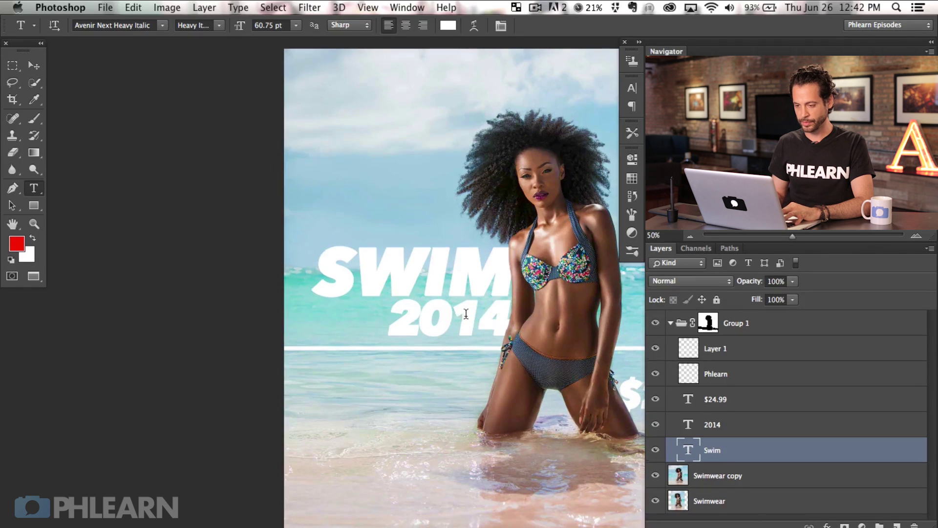
click(163, 30)
key(BackSpace)
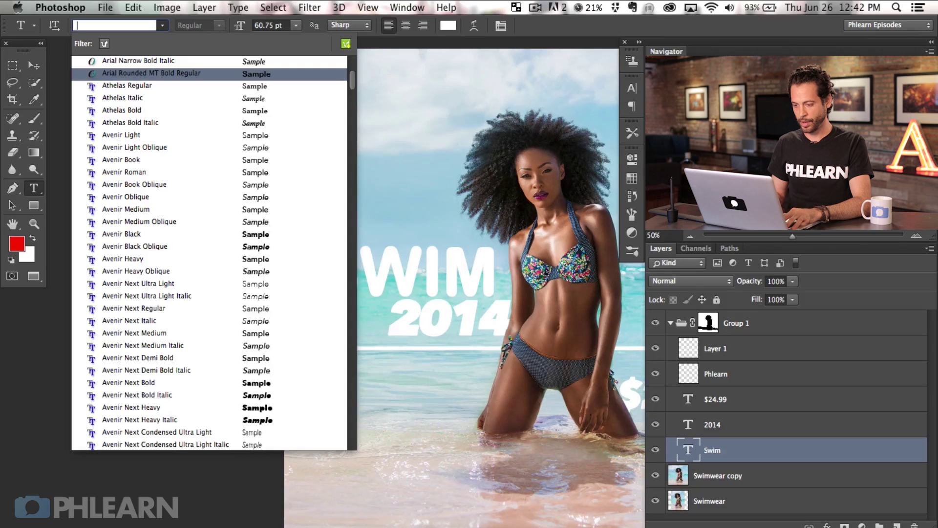
key(Escape)
drag(359, 268, 434, 261)
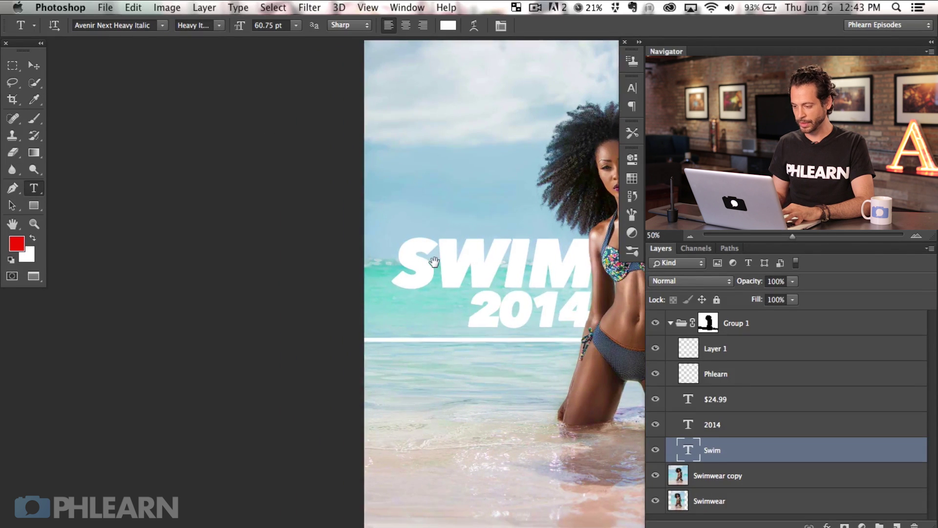
Preview lighter Avenir Next fonts on the SWIM text for comparison and settle on Avenir Next Heavy Italic.
click(164, 23)
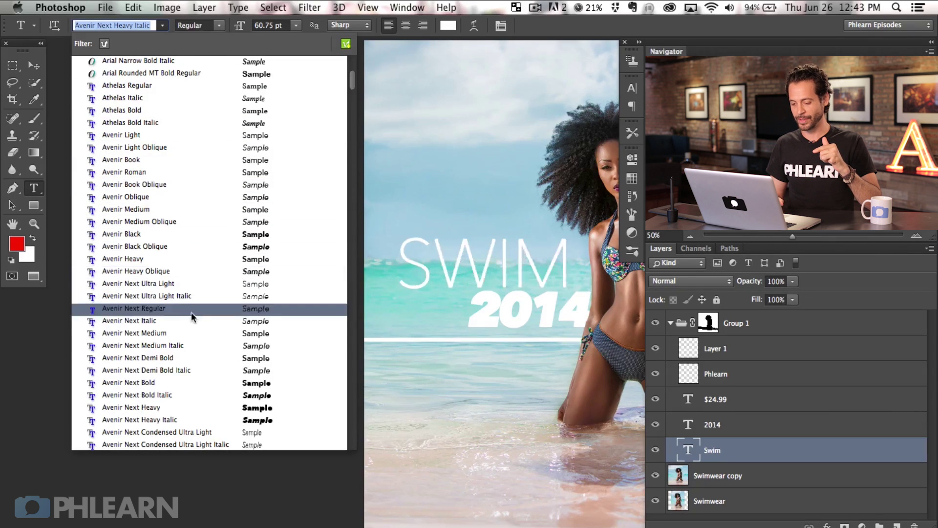
click(198, 421)
drag(511, 389, 259, 398)
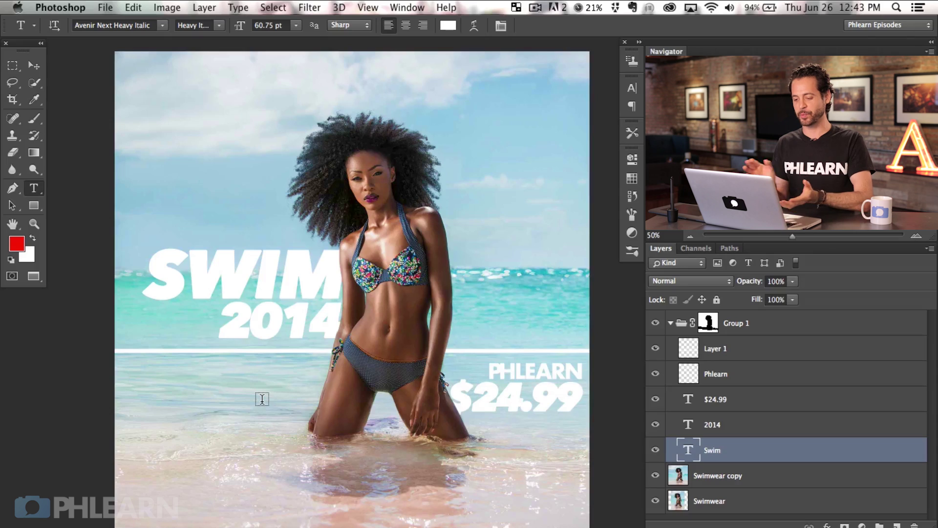